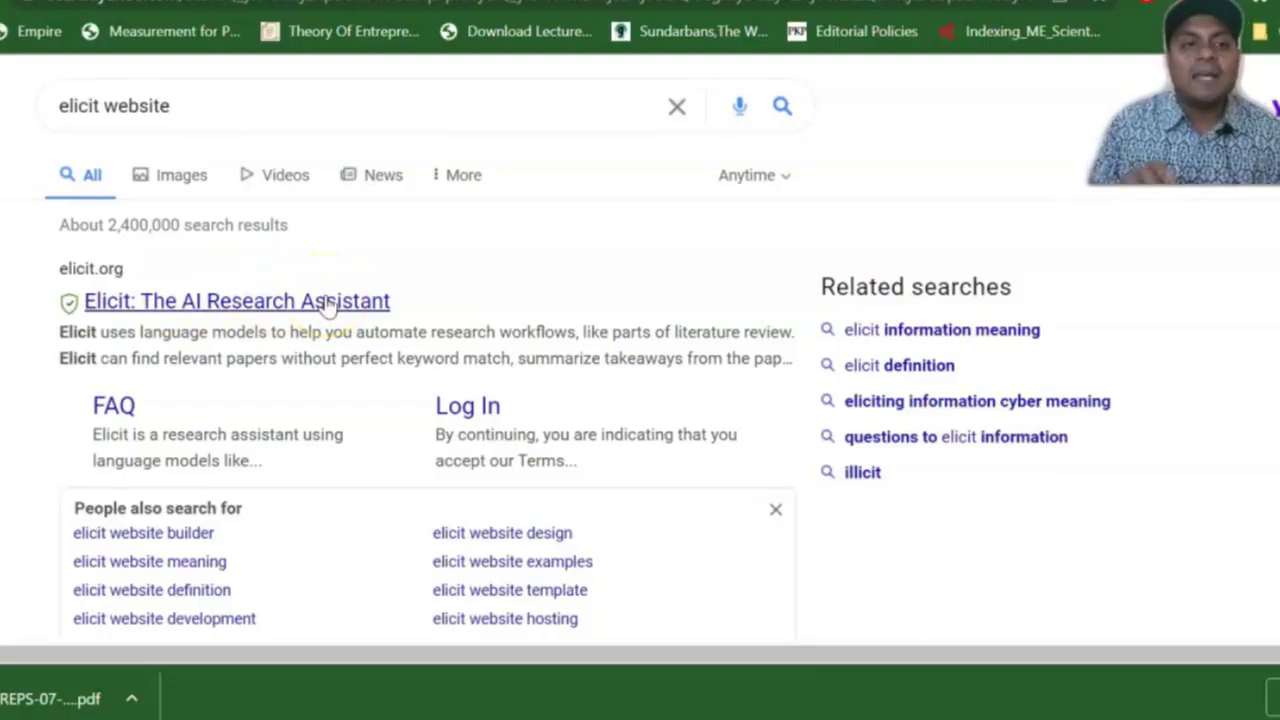
{"action": "left_click", "coordinate": [300, 301]}
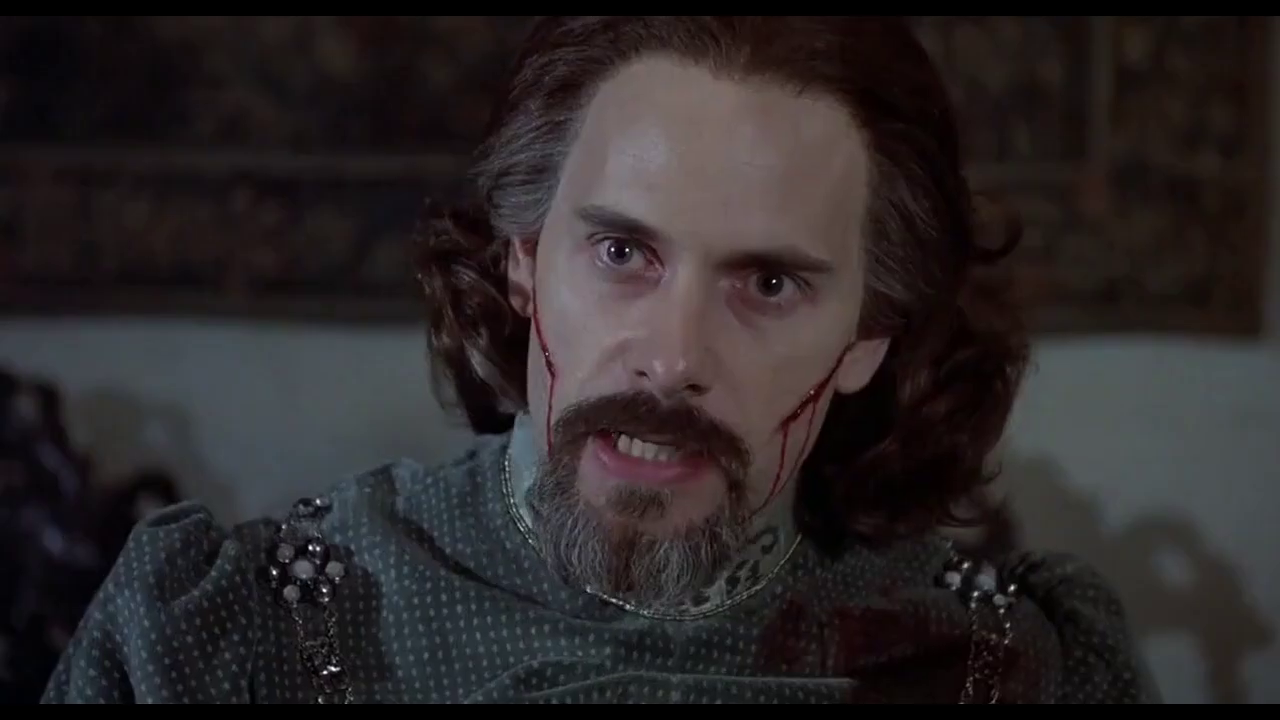
{"action": "left_click", "coordinate": [680, 505]}
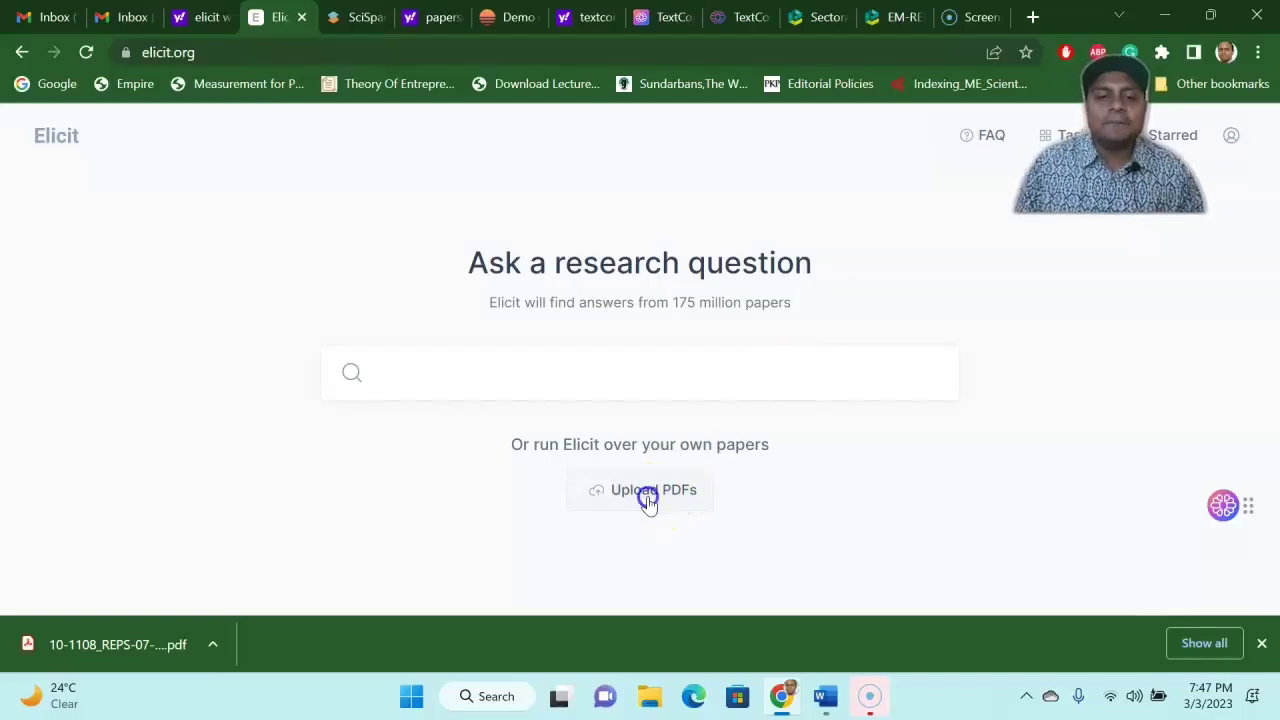
{"action": "left_click", "coordinate": [641, 412]}
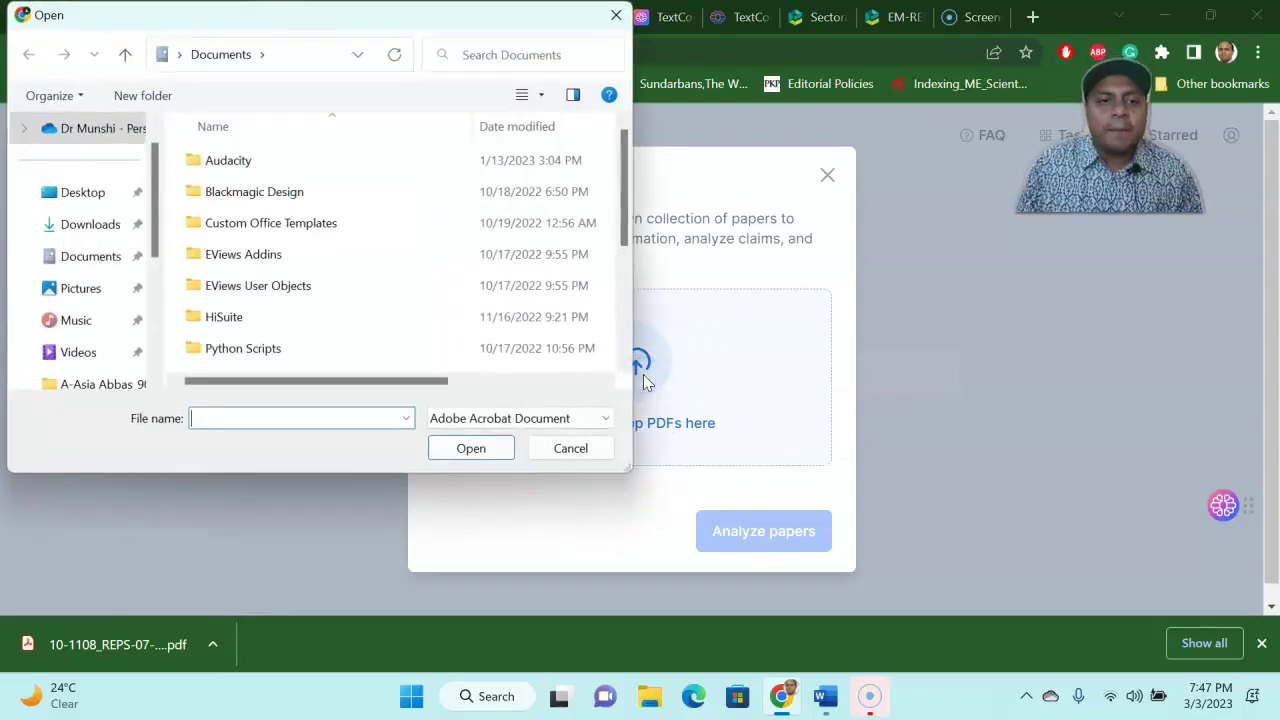
{"action": "left_click", "coordinate": [110, 226]}
{"action": "left_click", "coordinate": [240, 185]}
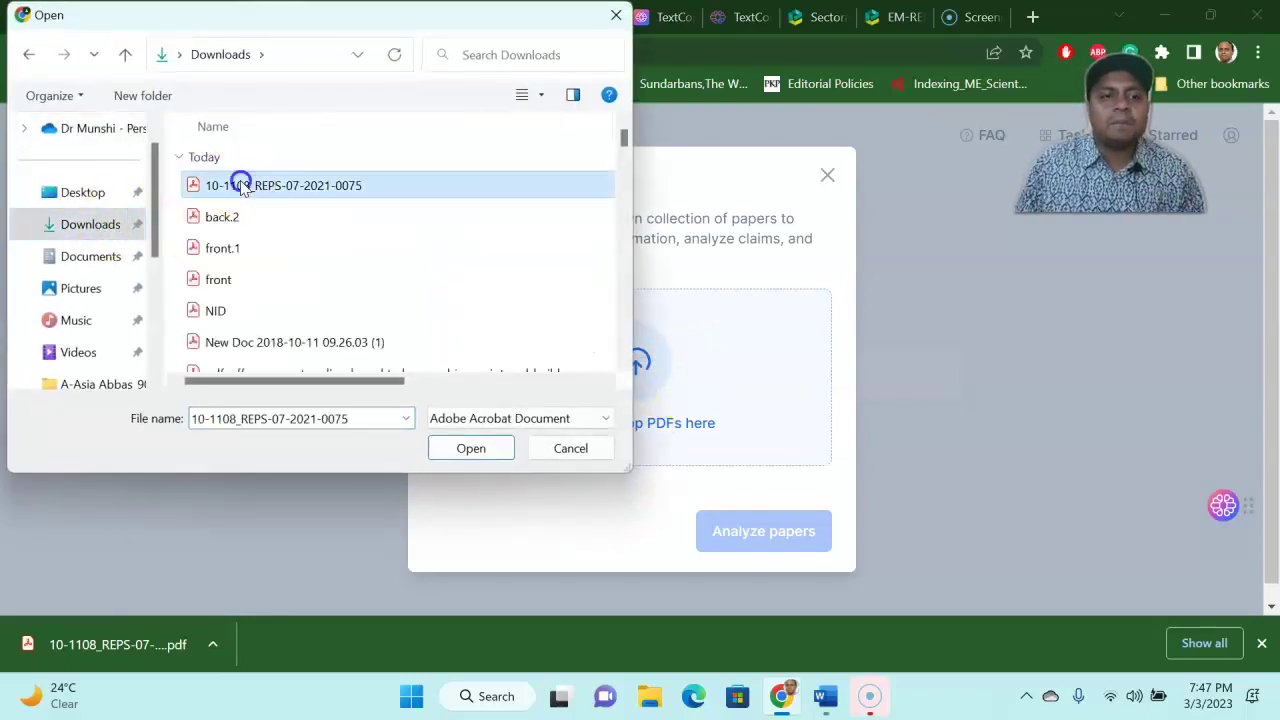
{"action": "left_click", "coordinate": [471, 448]}
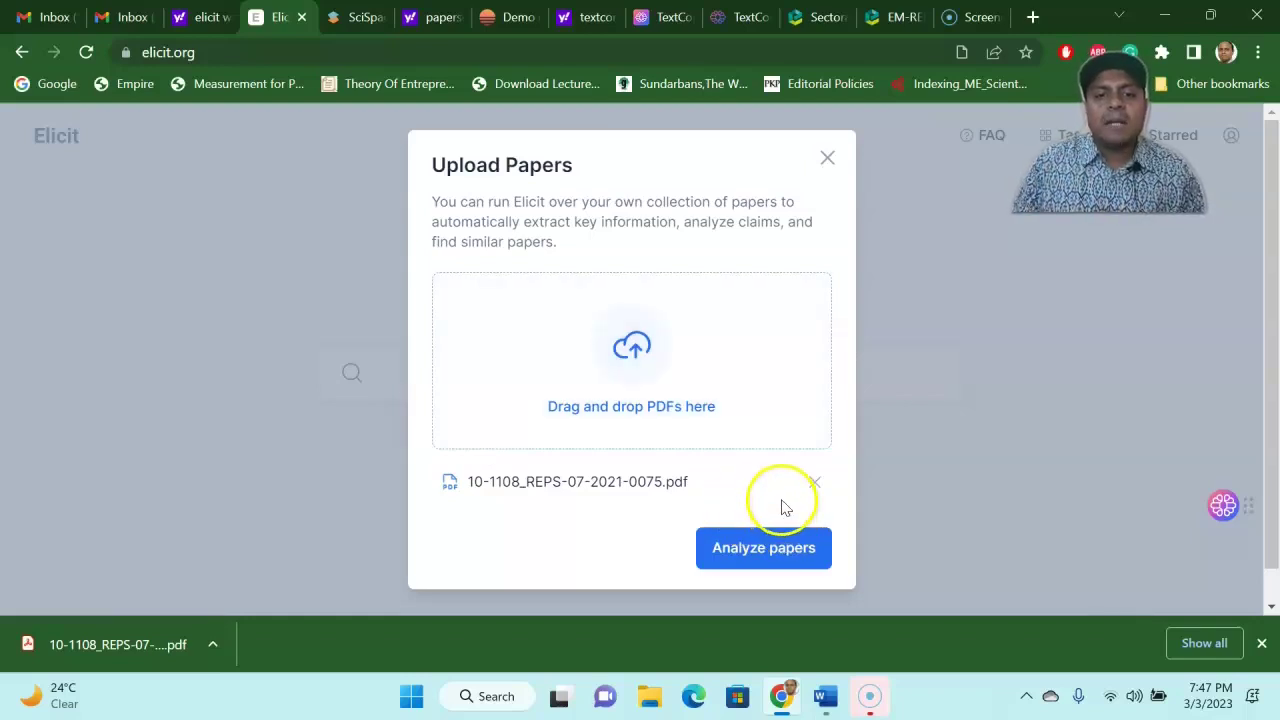
- Run the analysis of the uploaded paper and dismiss the Welcome to Elicit dialog
{"action": "left_click", "coordinate": [776, 552]}
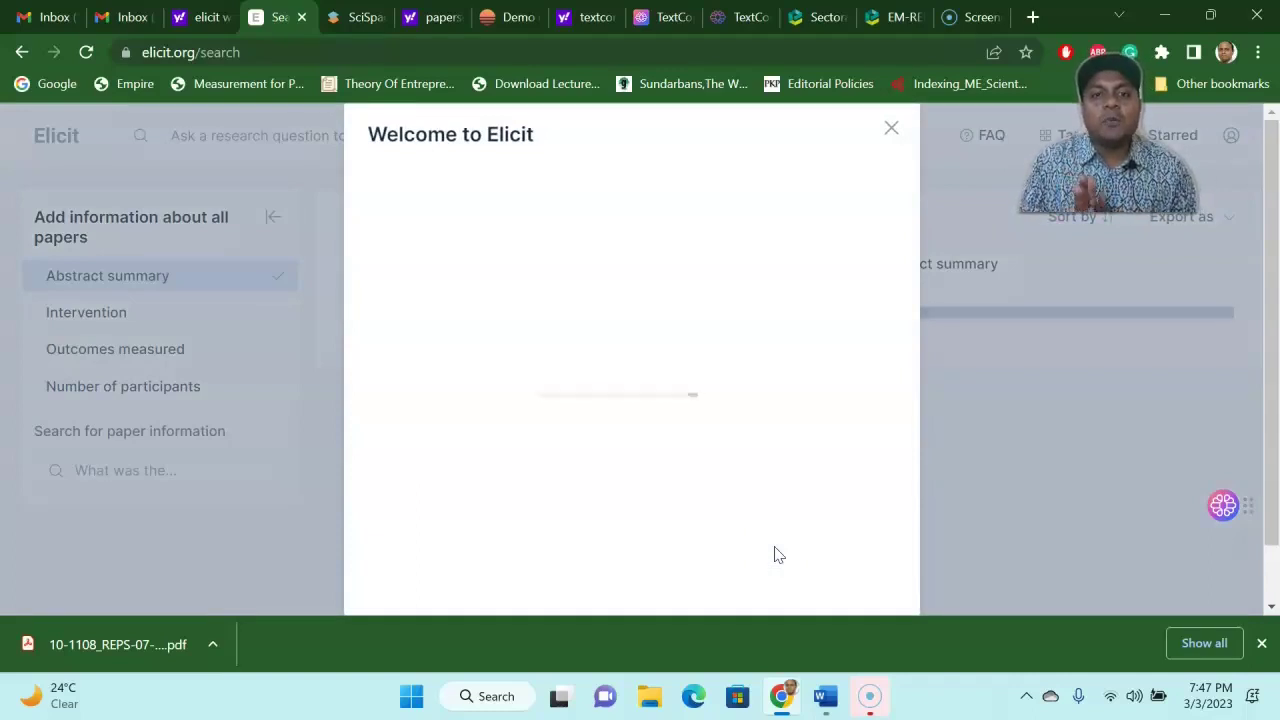
{"action": "left_click", "coordinate": [878, 148]}
{"action": "left_click", "coordinate": [886, 129]}
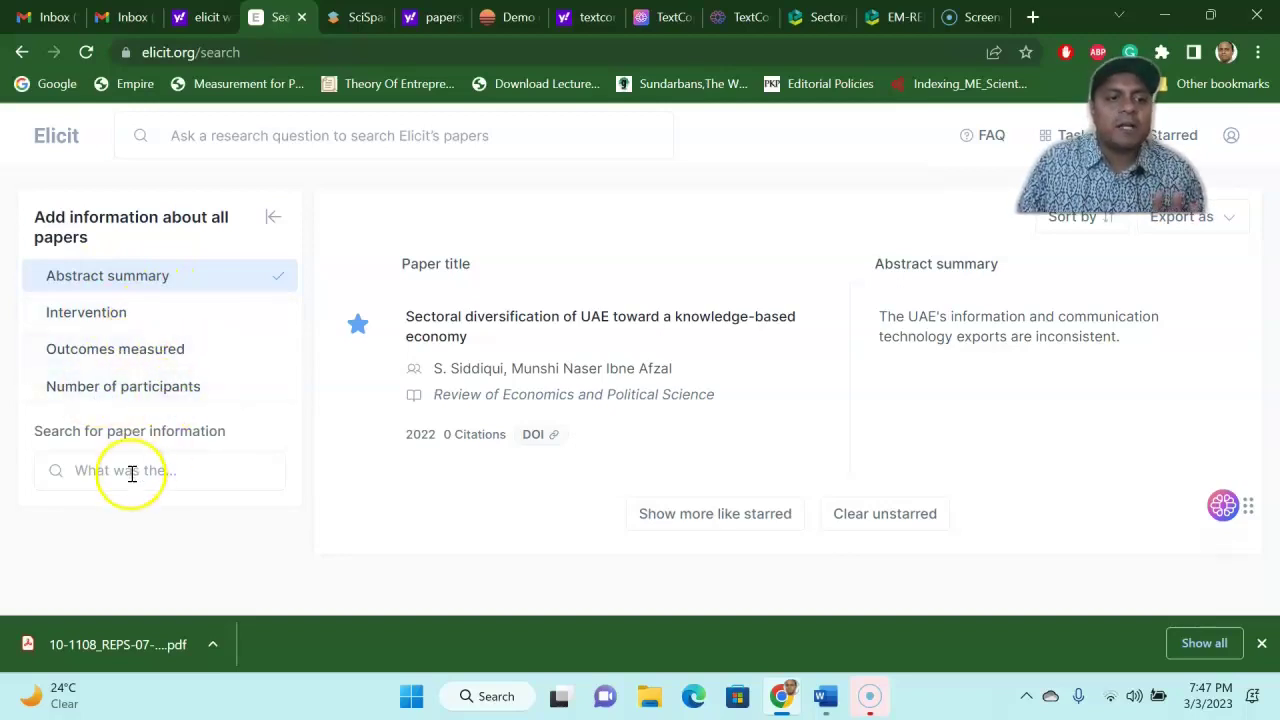
- Add the custom question "what is the findings of this paper" and the Outcomes measured column to the paper's information
{"action": "left_click", "coordinate": [191, 467]}
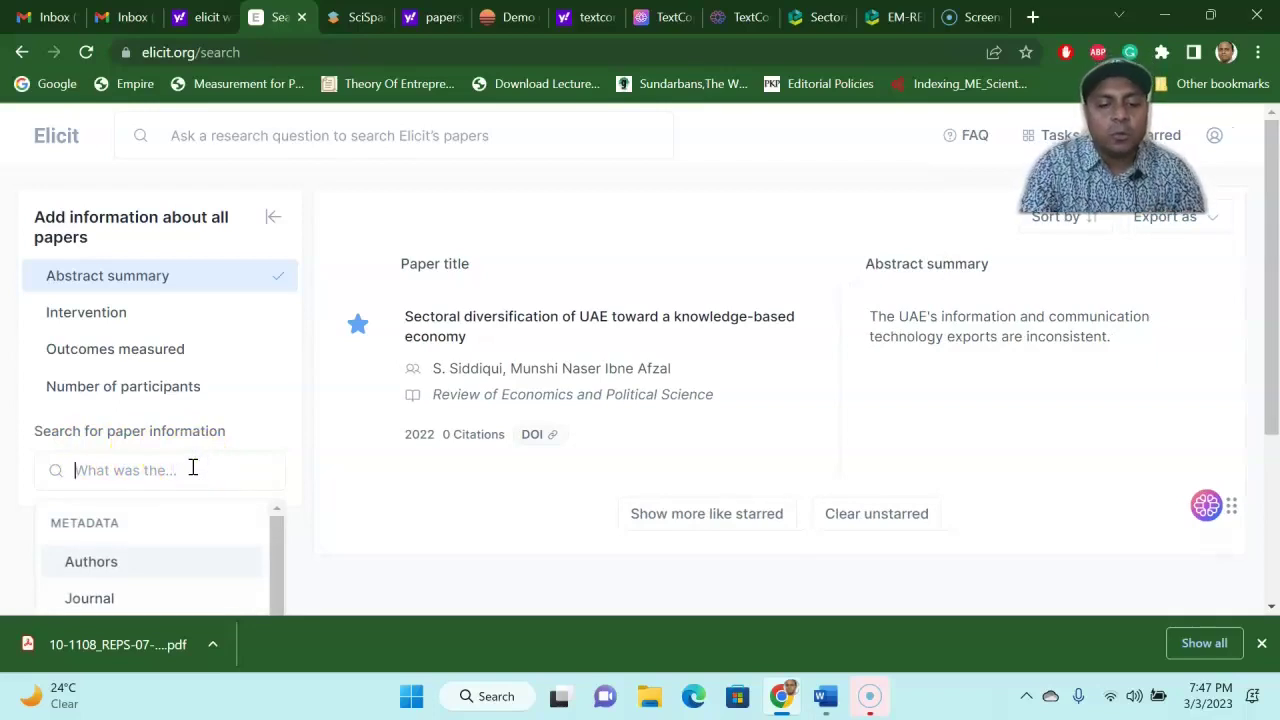
{"action": "type", "text": "what is "}
{"action": "type", "text": "the finding"}
{"action": "type", "text": "s of this "}
{"action": "type", "text": "paper"}
{"action": "key", "text": "Return"}
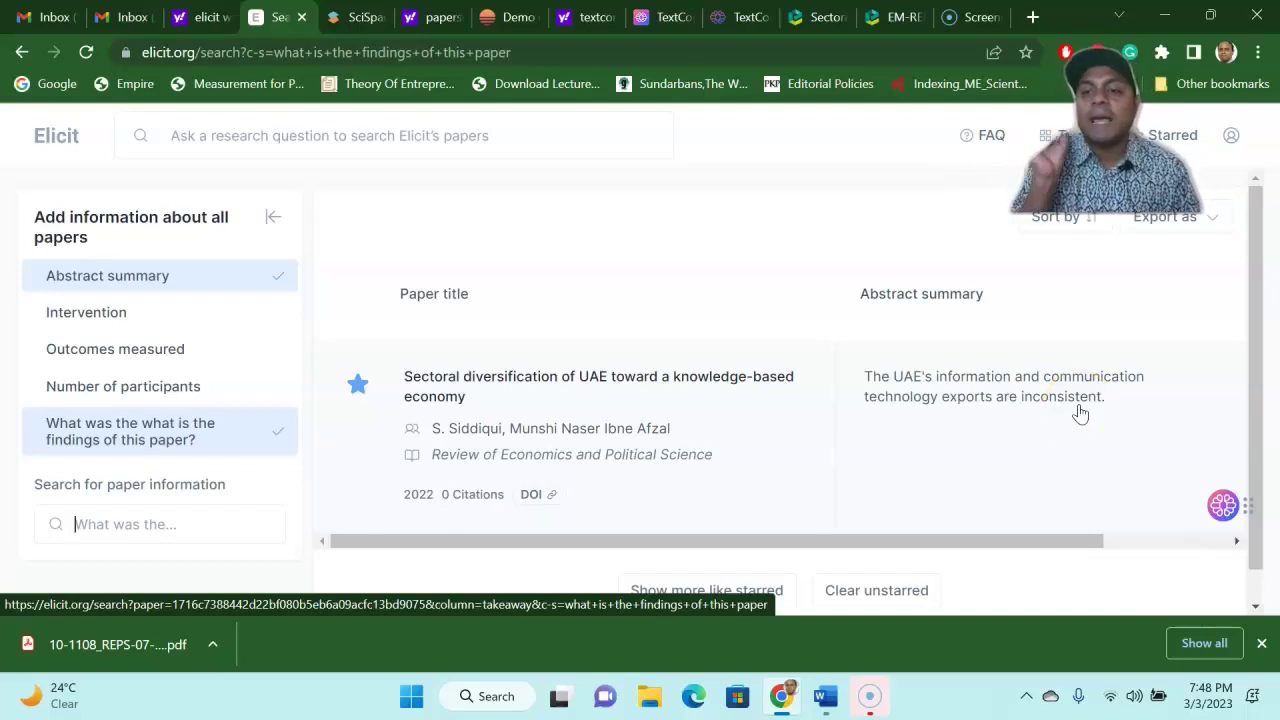
{"action": "left_click", "coordinate": [143, 350]}
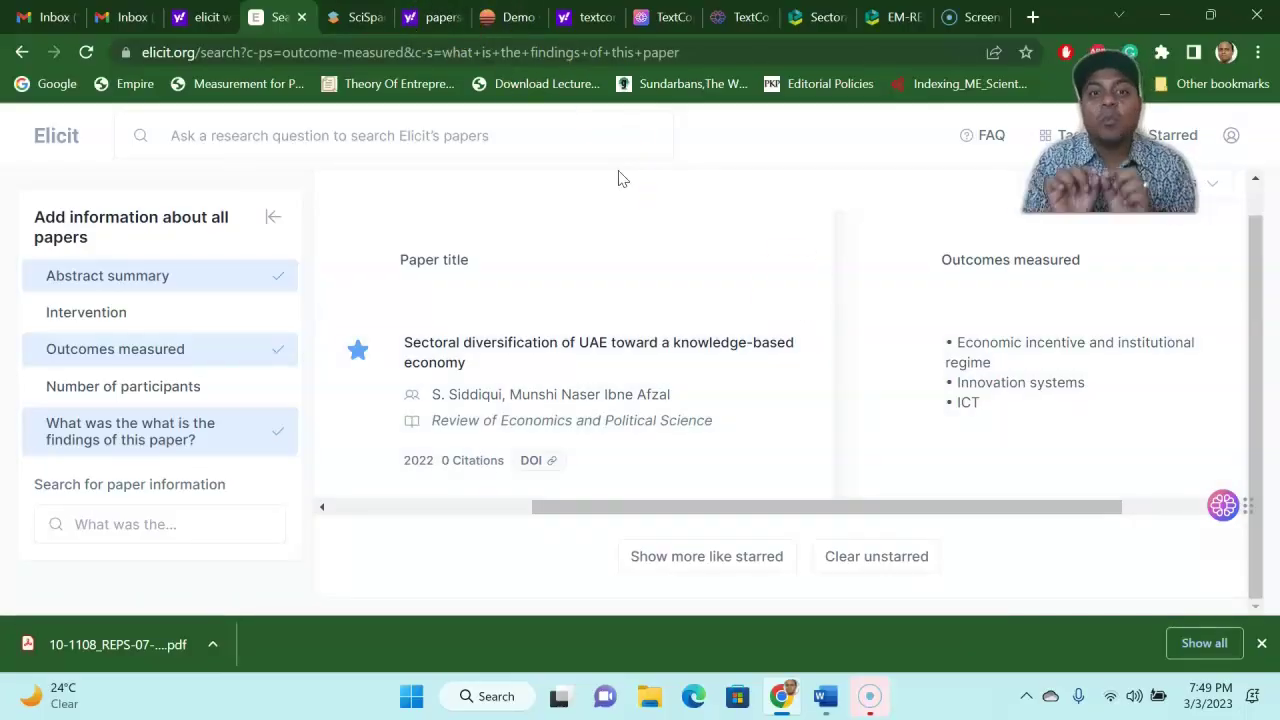
- Switch to SciSpace, start a paper search and search for "ICT and economic growth"
{"action": "left_click", "coordinate": [358, 17]}
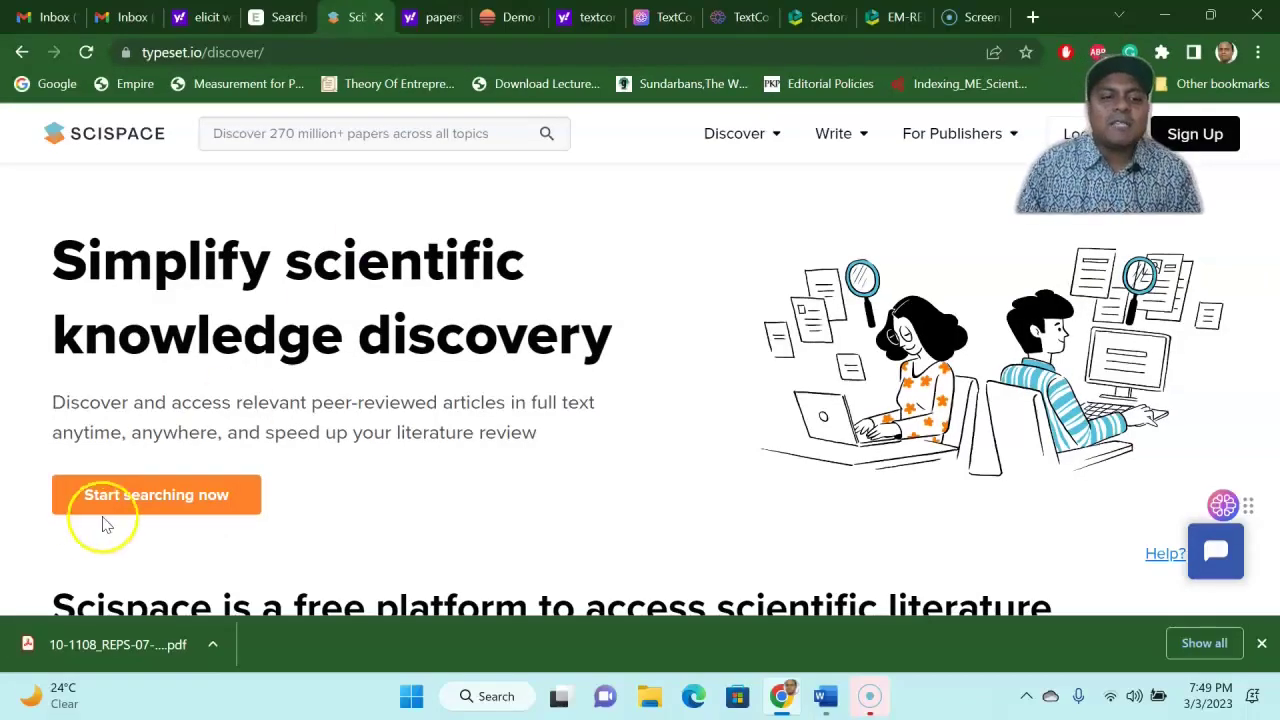
{"action": "left_click", "coordinate": [170, 500]}
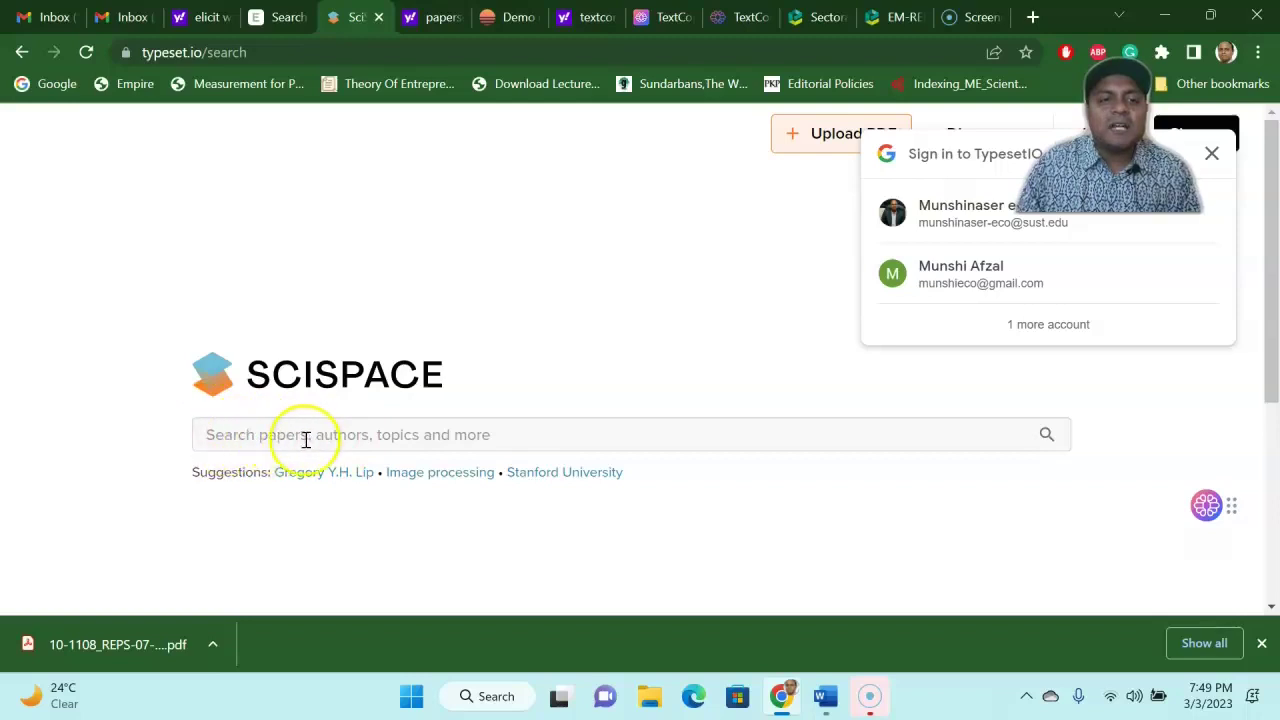
{"action": "left_click", "coordinate": [487, 434]}
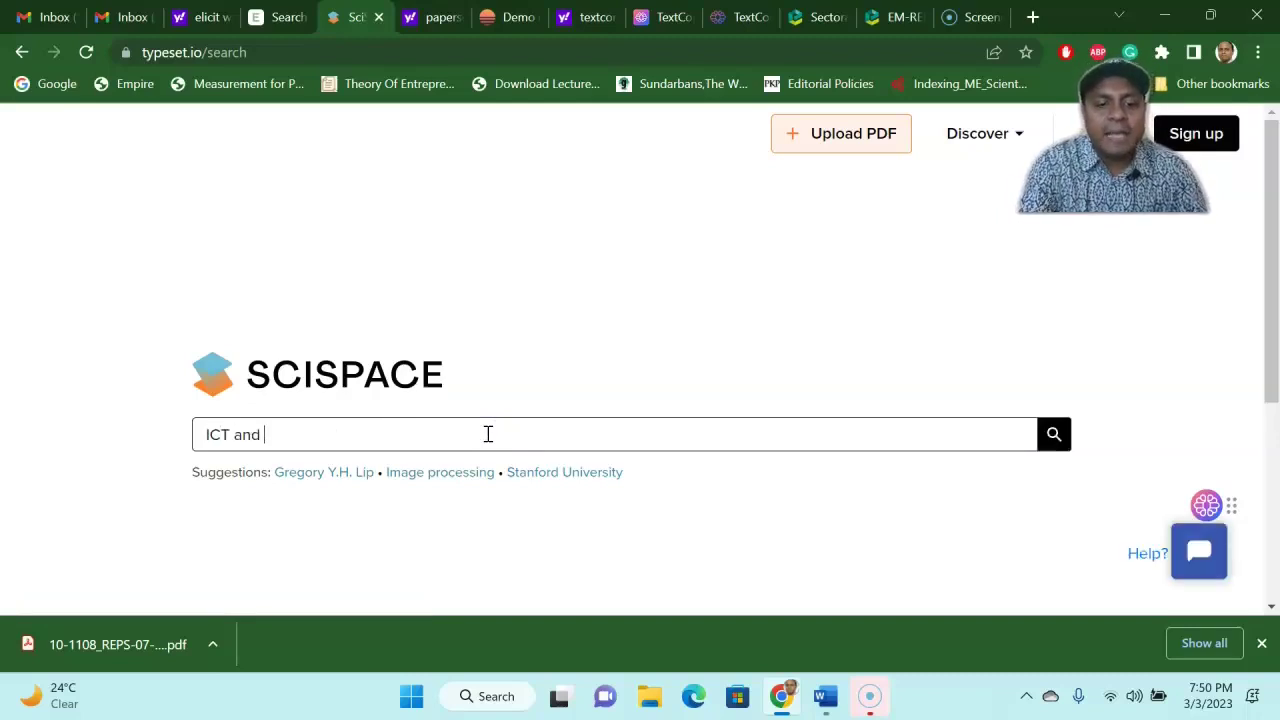
{"action": "type", "text": "nomic growth"}
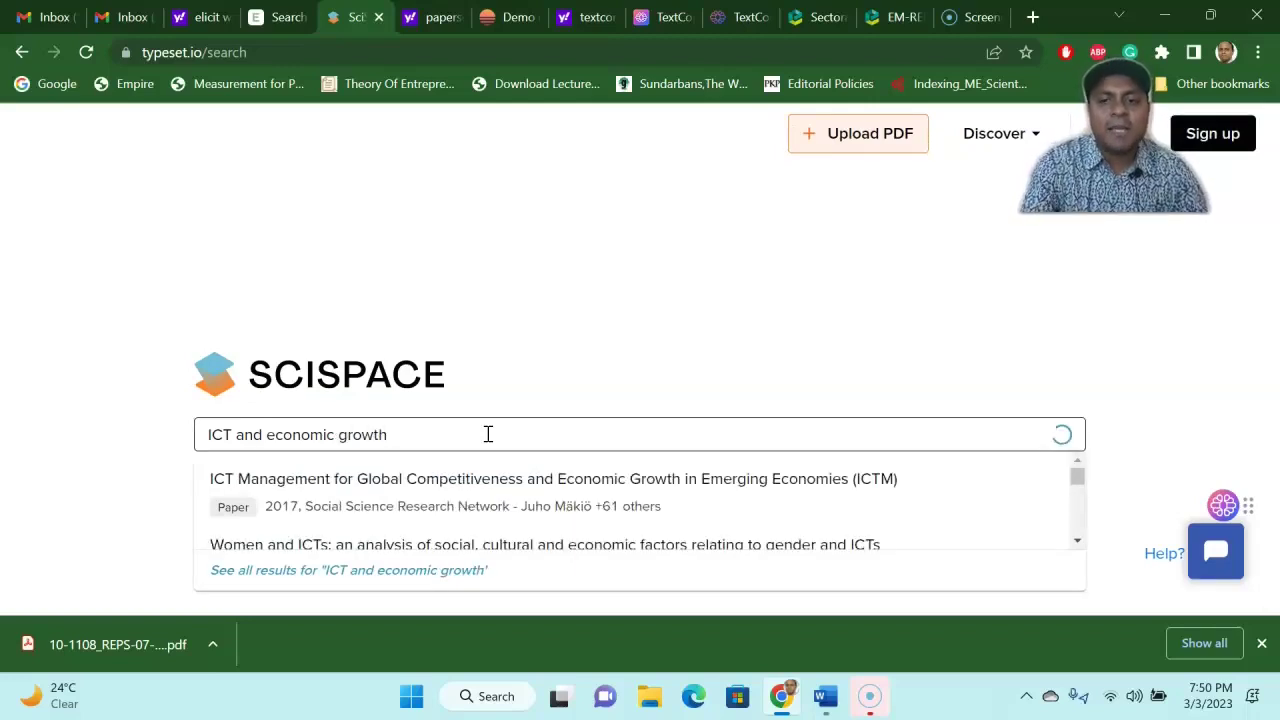
{"action": "key", "text": "Return"}
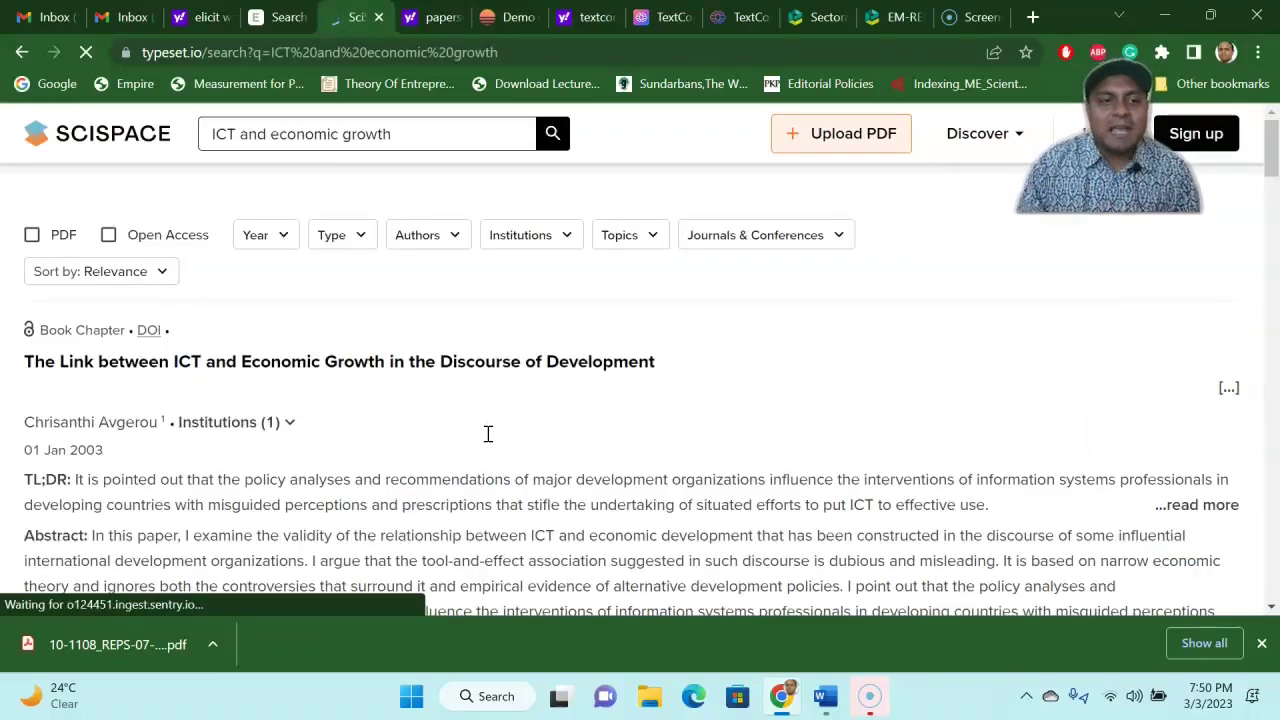
- Examine the search results, reading the TL;DR and abstract of "ICT and economic growth : comparing developing, emerging and developed countries"
{"action": "scroll", "coordinate": [449, 429], "scroll_direction": "down", "scroll_amount": 2}
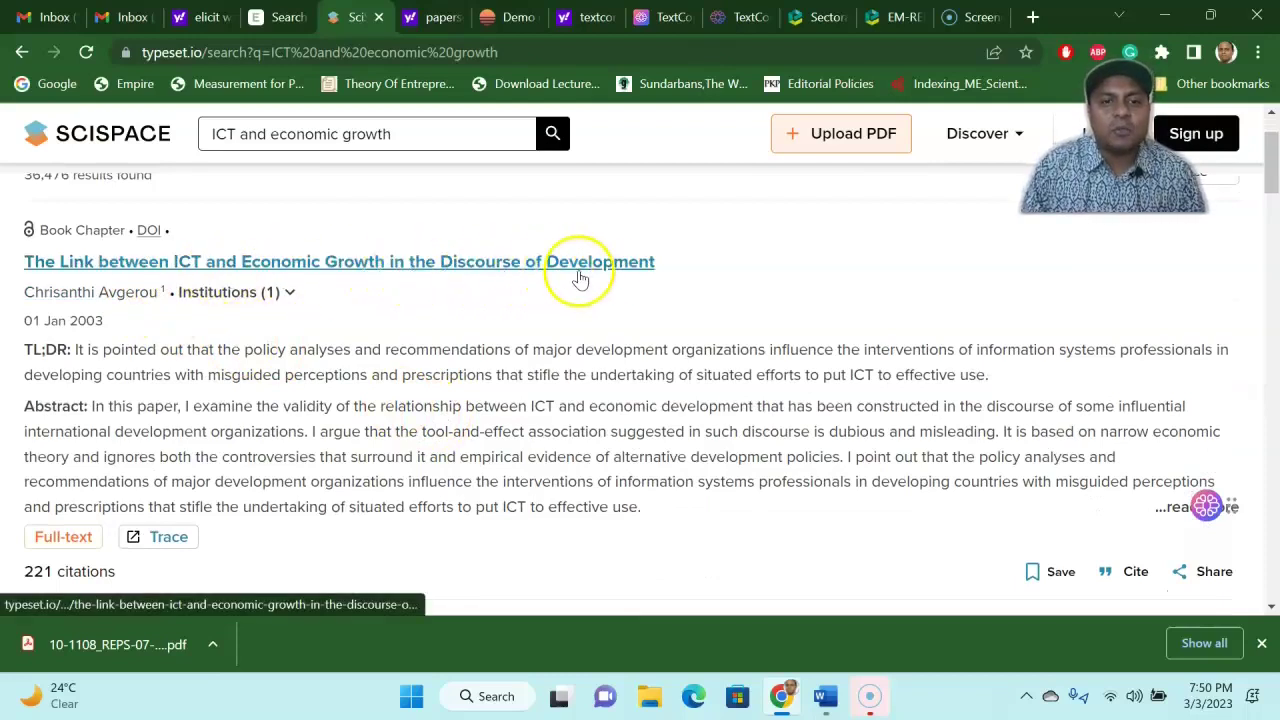
{"action": "scroll", "coordinate": [600, 272], "scroll_direction": "down", "scroll_amount": 1}
{"action": "scroll", "coordinate": [420, 343], "scroll_direction": "down", "scroll_amount": 2}
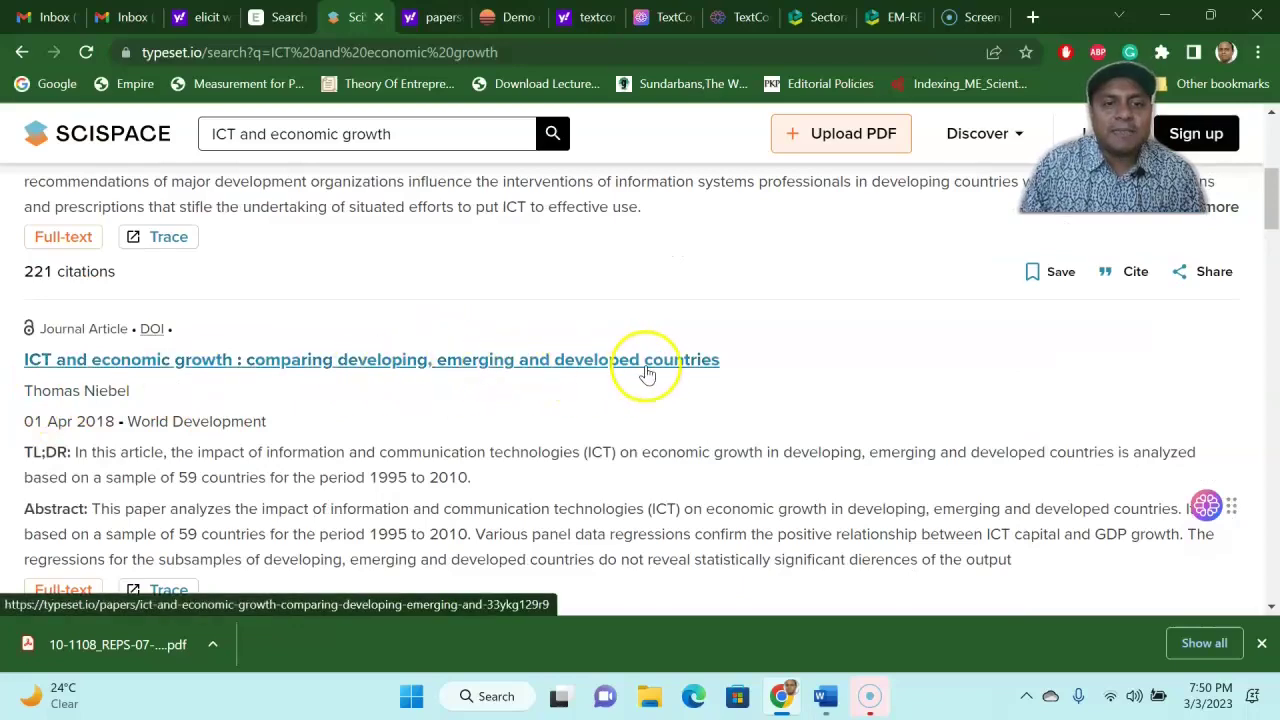
{"action": "scroll", "coordinate": [646, 374], "scroll_direction": "down", "scroll_amount": 3}
{"action": "scroll", "coordinate": [486, 440], "scroll_direction": "down", "scroll_amount": 3}
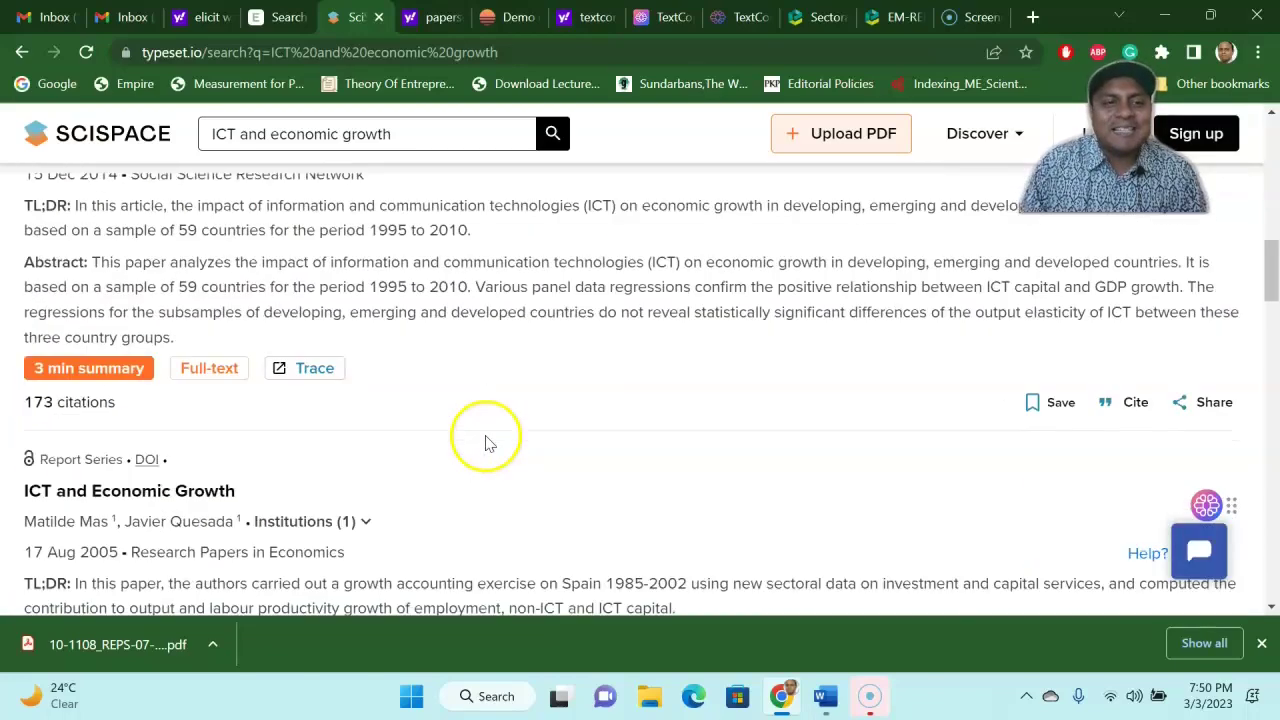
{"action": "scroll", "coordinate": [450, 430], "scroll_direction": "down", "scroll_amount": 8}
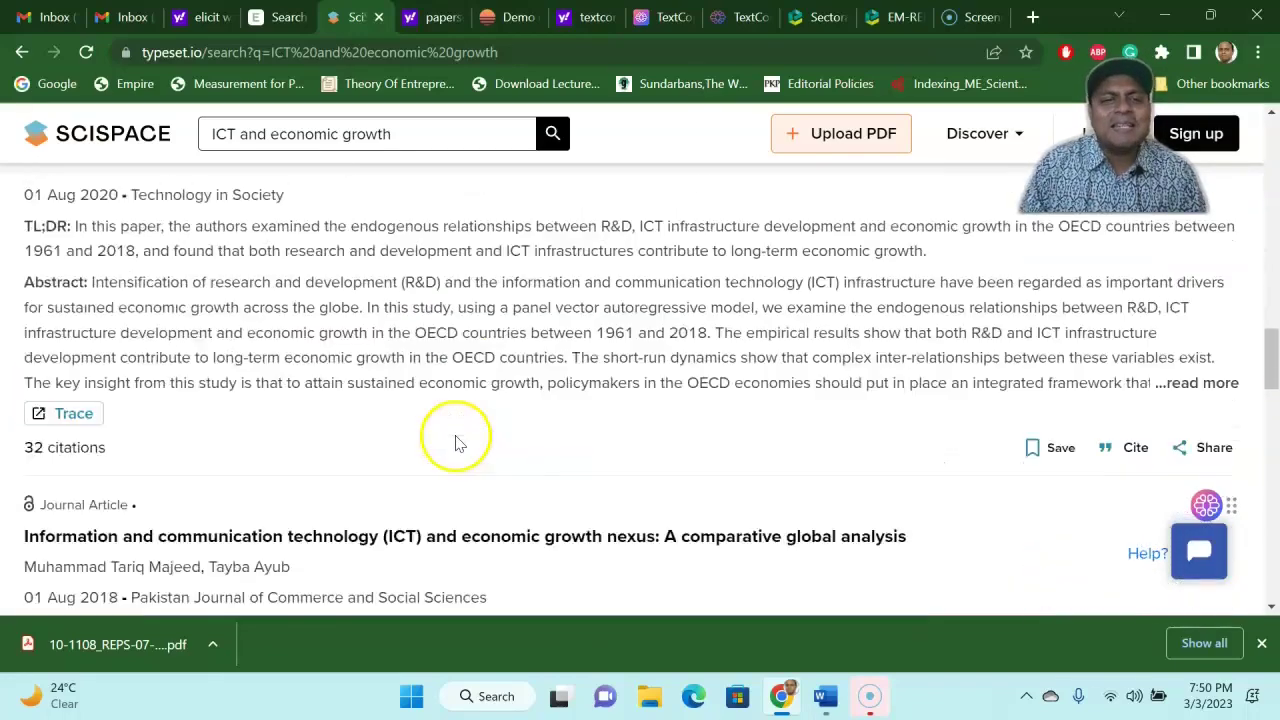
{"action": "scroll", "coordinate": [460, 438], "scroll_direction": "up", "scroll_amount": 2}
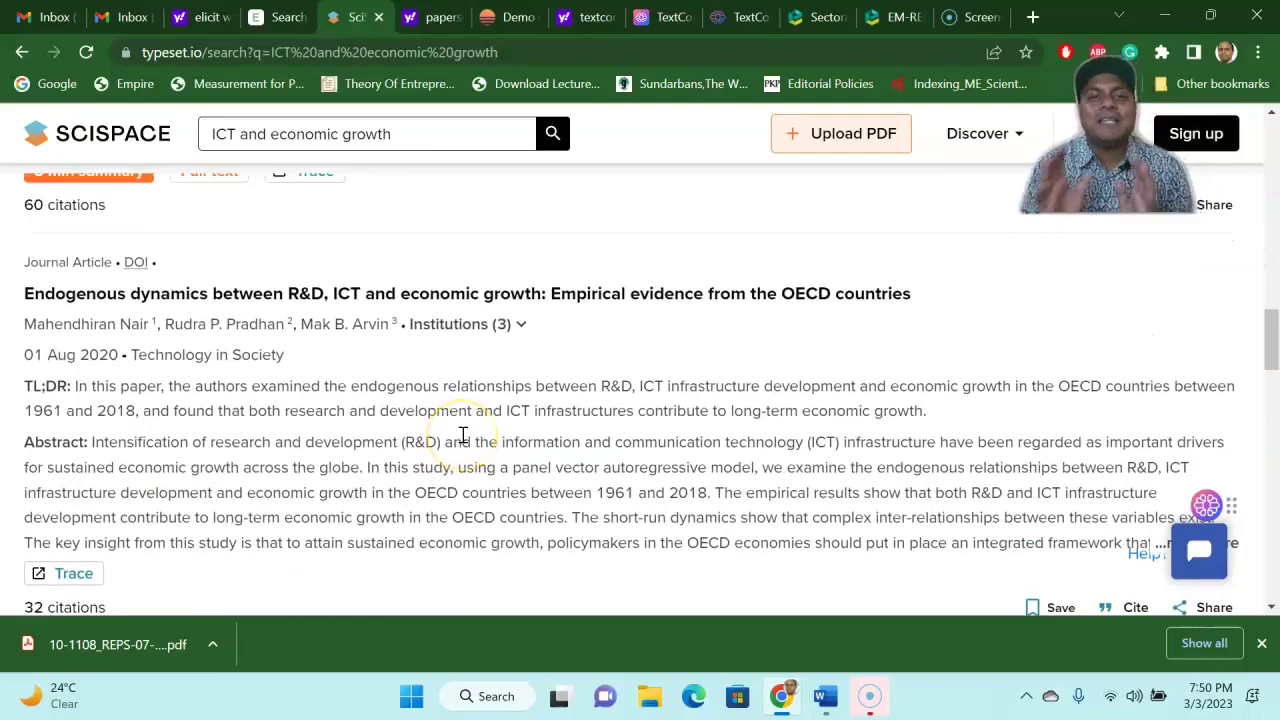
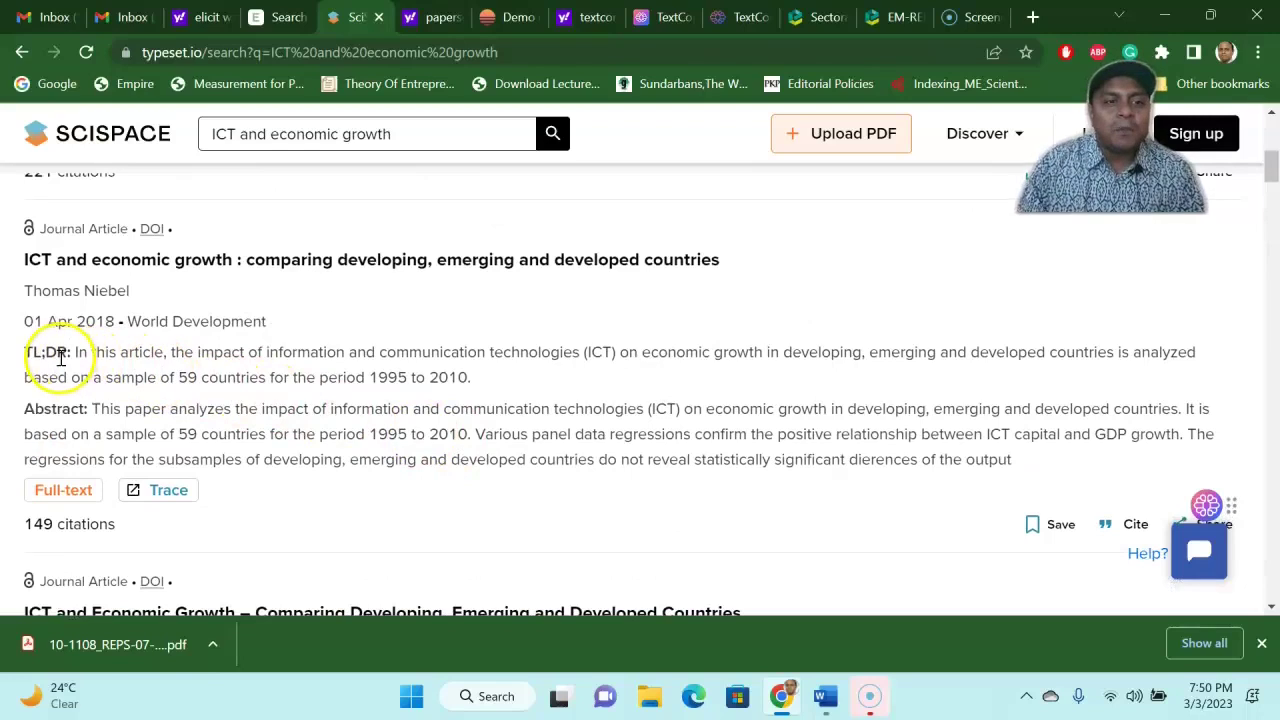
{"action": "scroll", "coordinate": [256, 416], "scroll_direction": "down", "scroll_amount": 1}
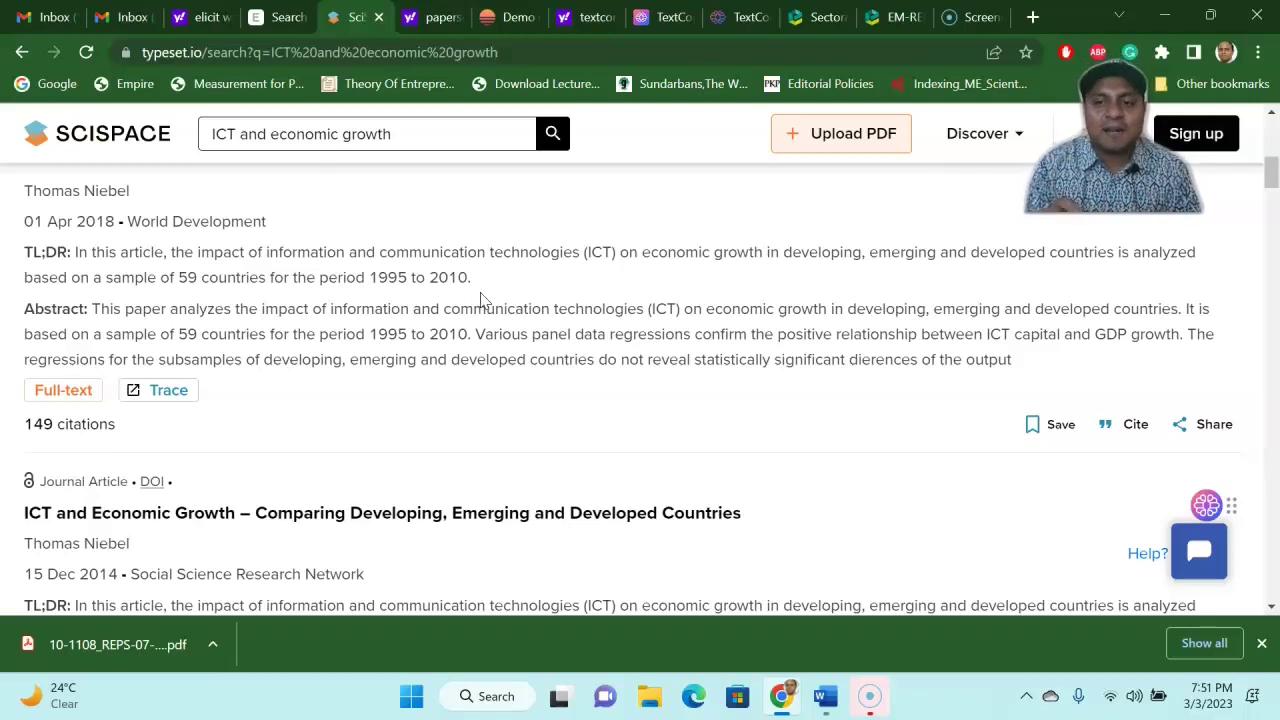
{"action": "left_click_drag", "start_coordinate": [108, 253], "coordinate": [349, 334]}
{"action": "left_click", "coordinate": [683, 346]}
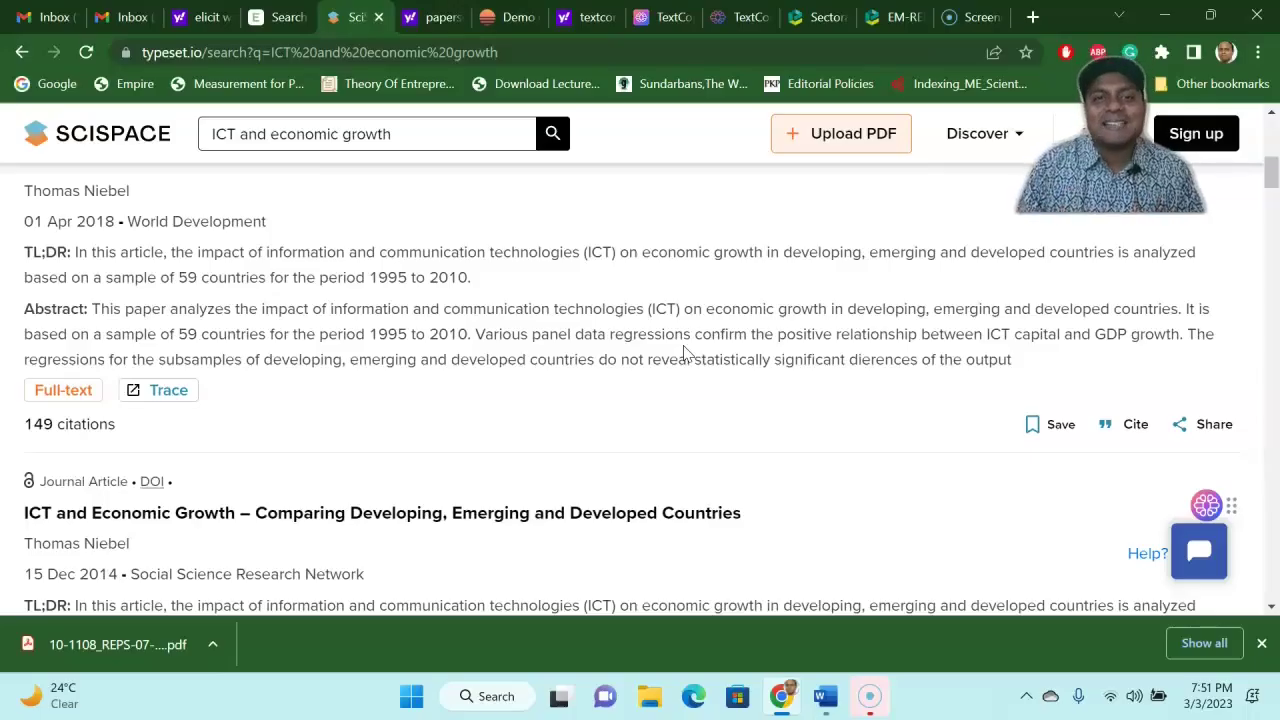
- Switch to the PapersGPT demo, search scientific papers for "ICT and economic growth" and review the list of retrieved papers
{"action": "left_click", "coordinate": [510, 20]}
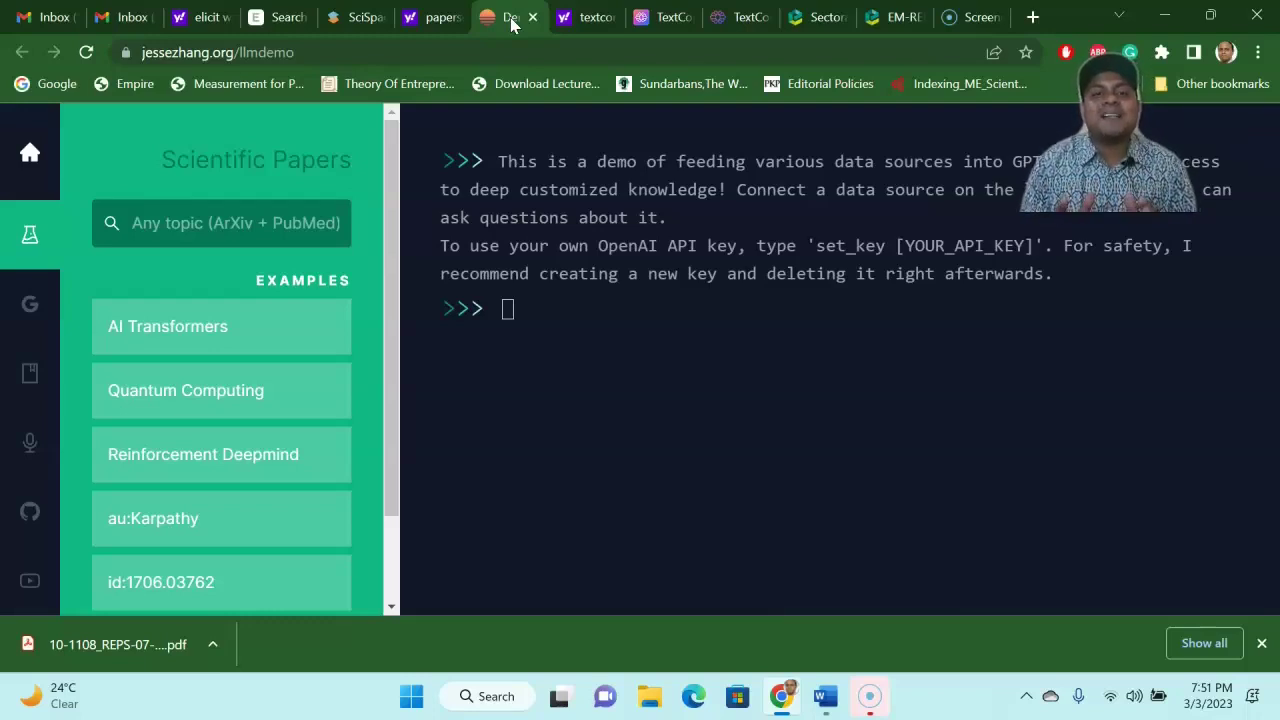
{"action": "left_click", "coordinate": [434, 17]}
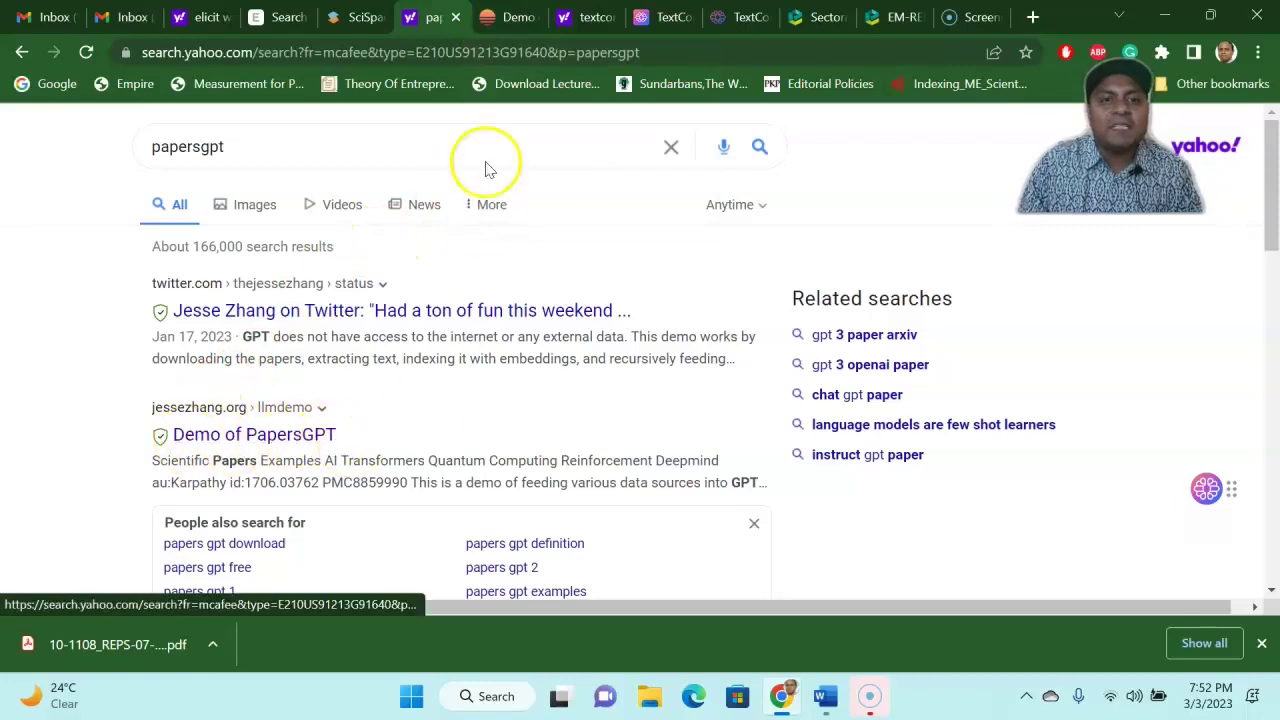
{"action": "left_click", "coordinate": [490, 17]}
{"action": "left_click", "coordinate": [240, 223]}
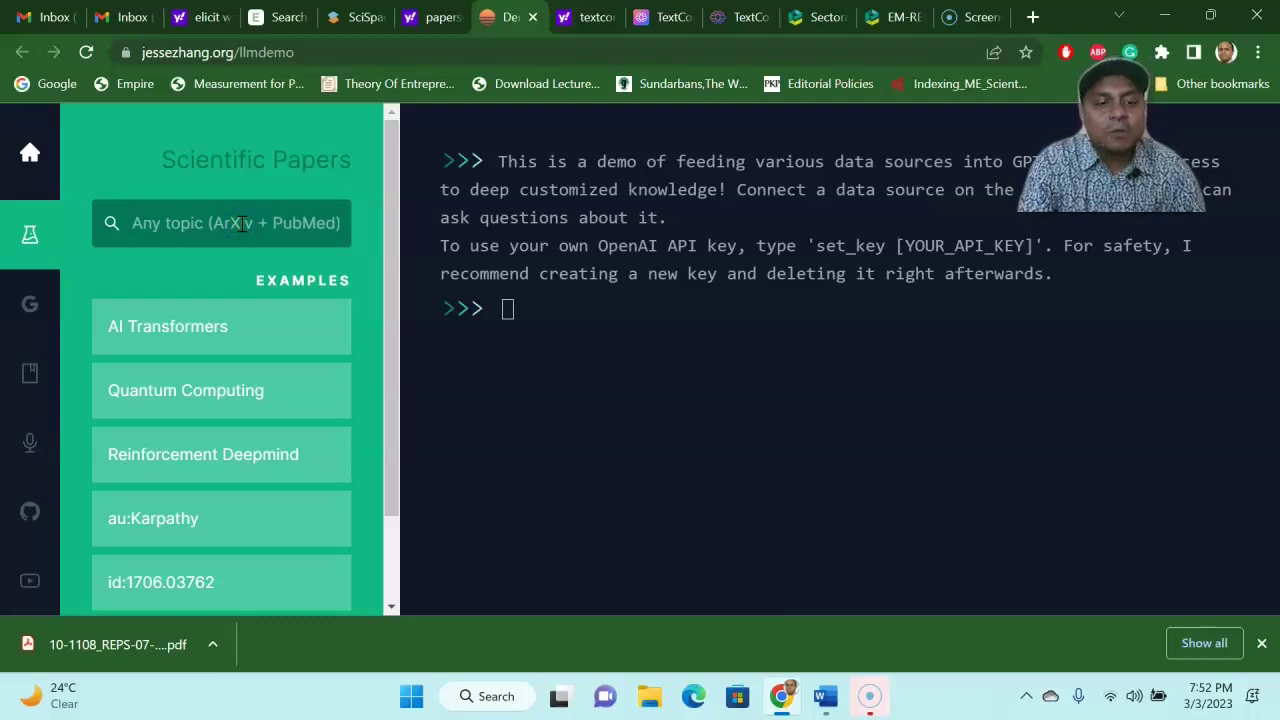
{"action": "type", "text": "IC"}
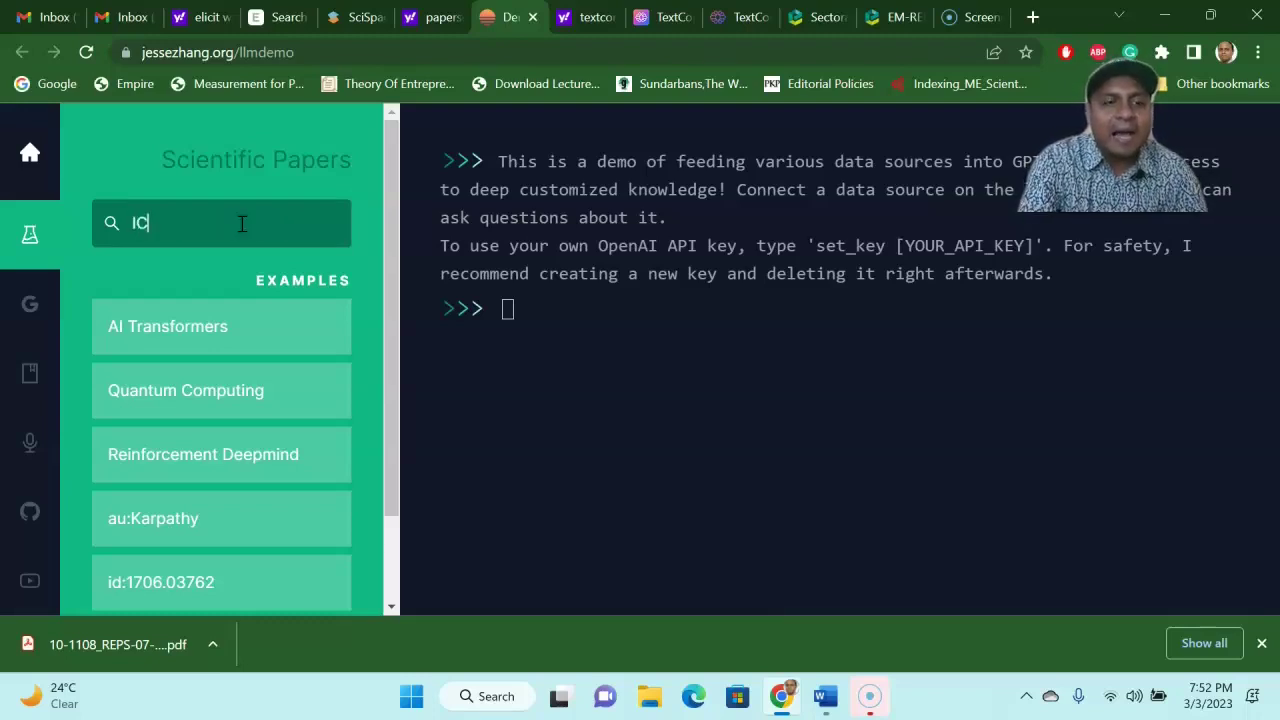
{"action": "type", "text": "T and eco"}
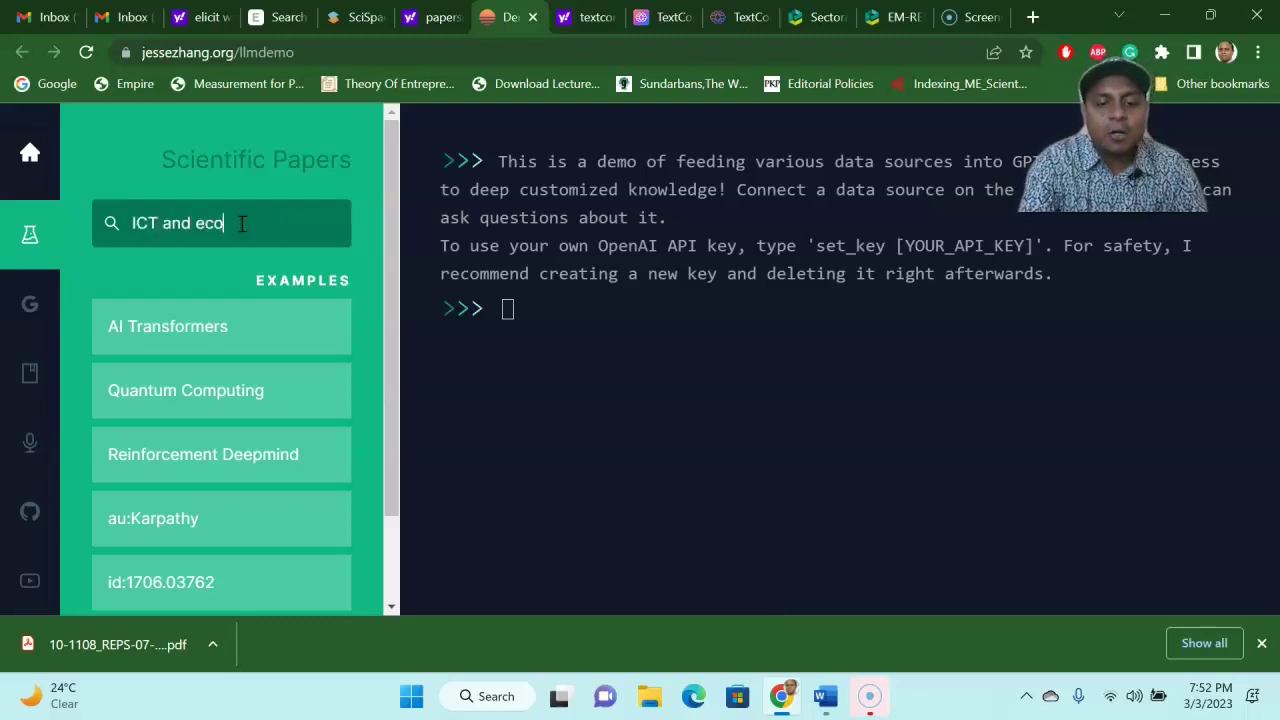
{"action": "type", "text": "nomic growth"}
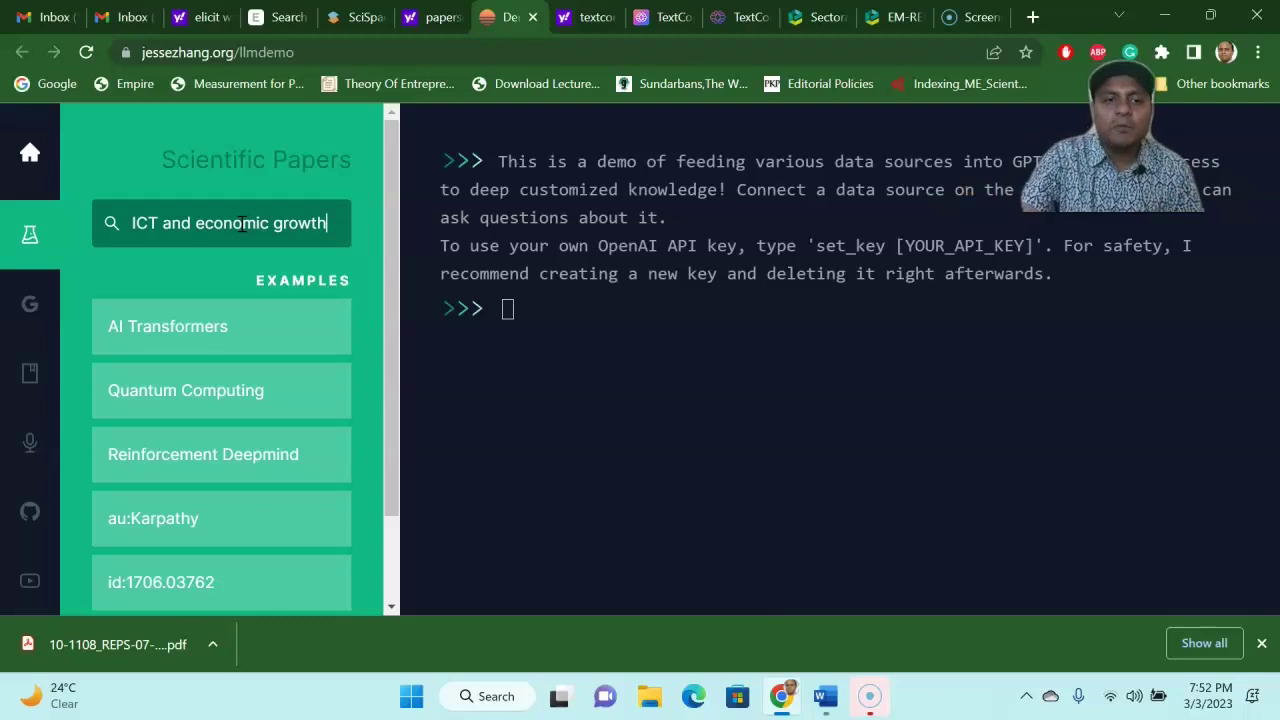
{"action": "key", "text": "Return"}
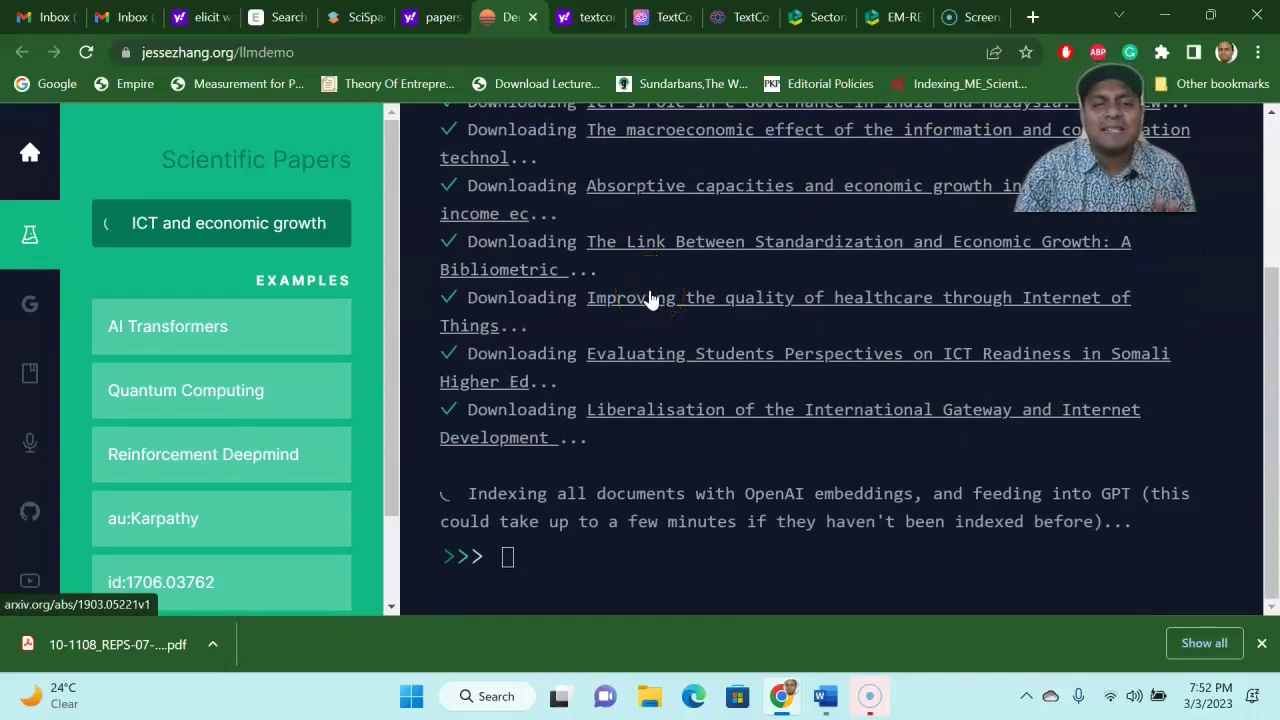
{"action": "scroll", "coordinate": [650, 298], "scroll_direction": "up", "scroll_amount": 3}
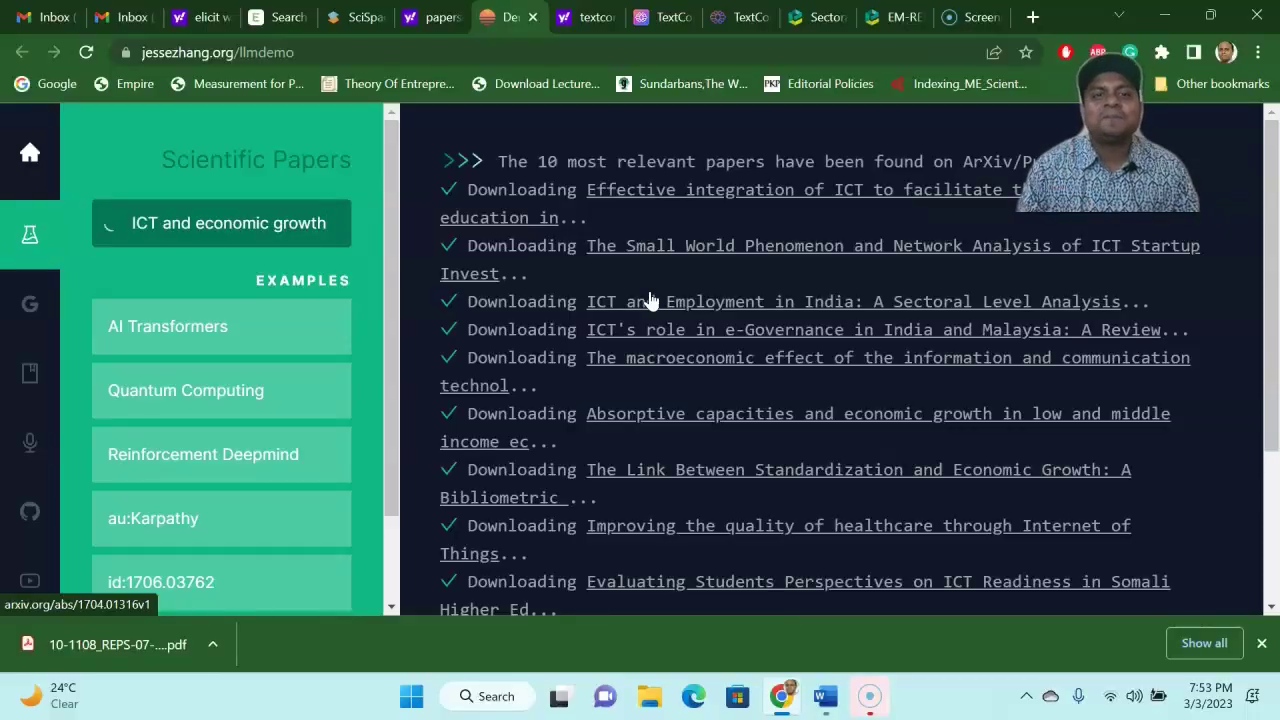
- Switch to TextCortex's Paraphrase tool and paste in the first Introduction paragraph copied from the UAE paper's PDF
{"action": "left_click", "coordinate": [585, 17]}
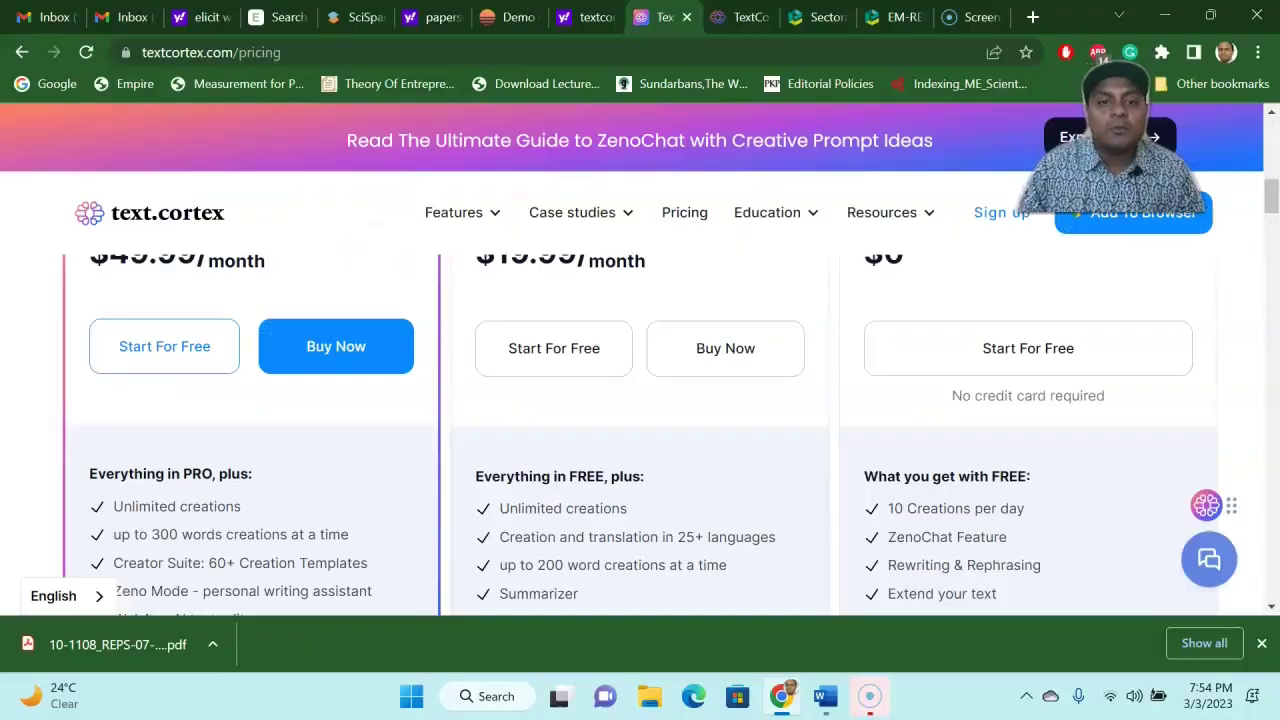
{"action": "left_click", "coordinate": [742, 17]}
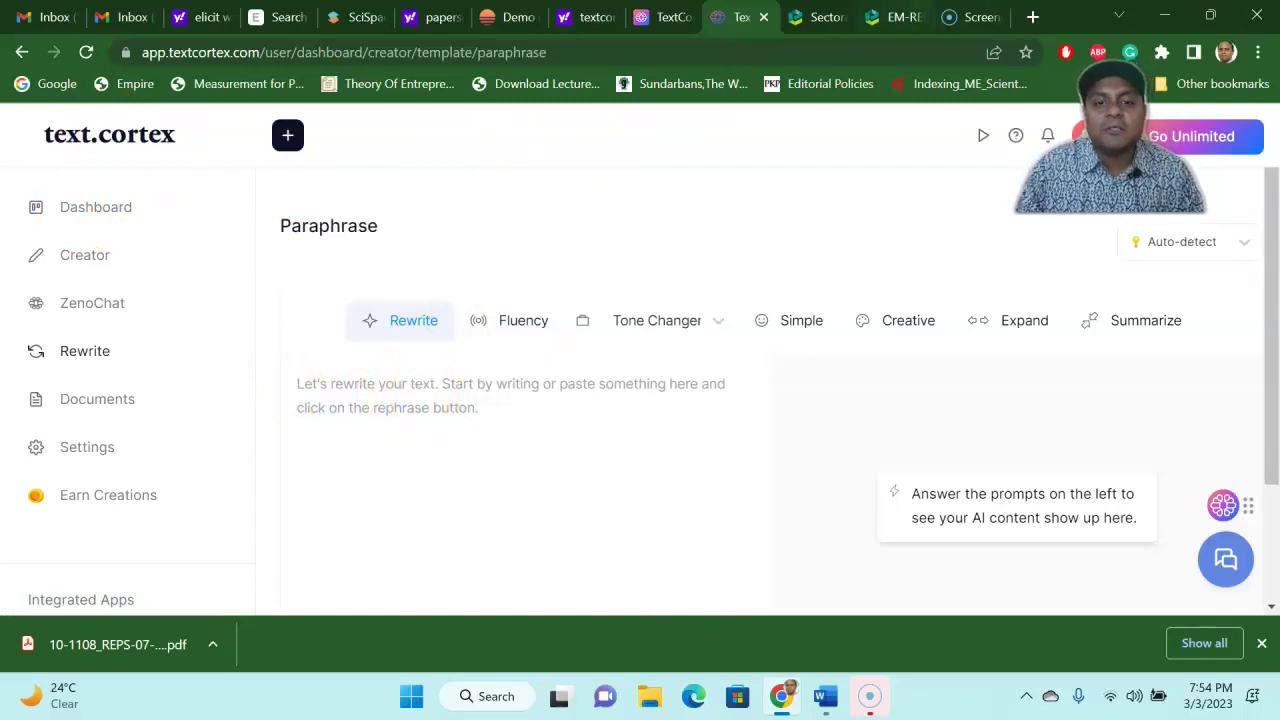
{"action": "left_click", "coordinate": [893, 17]}
{"action": "left_click_drag", "start_coordinate": [287, 308], "coordinate": [517, 400]}
{"action": "right_click", "coordinate": [437, 338]}
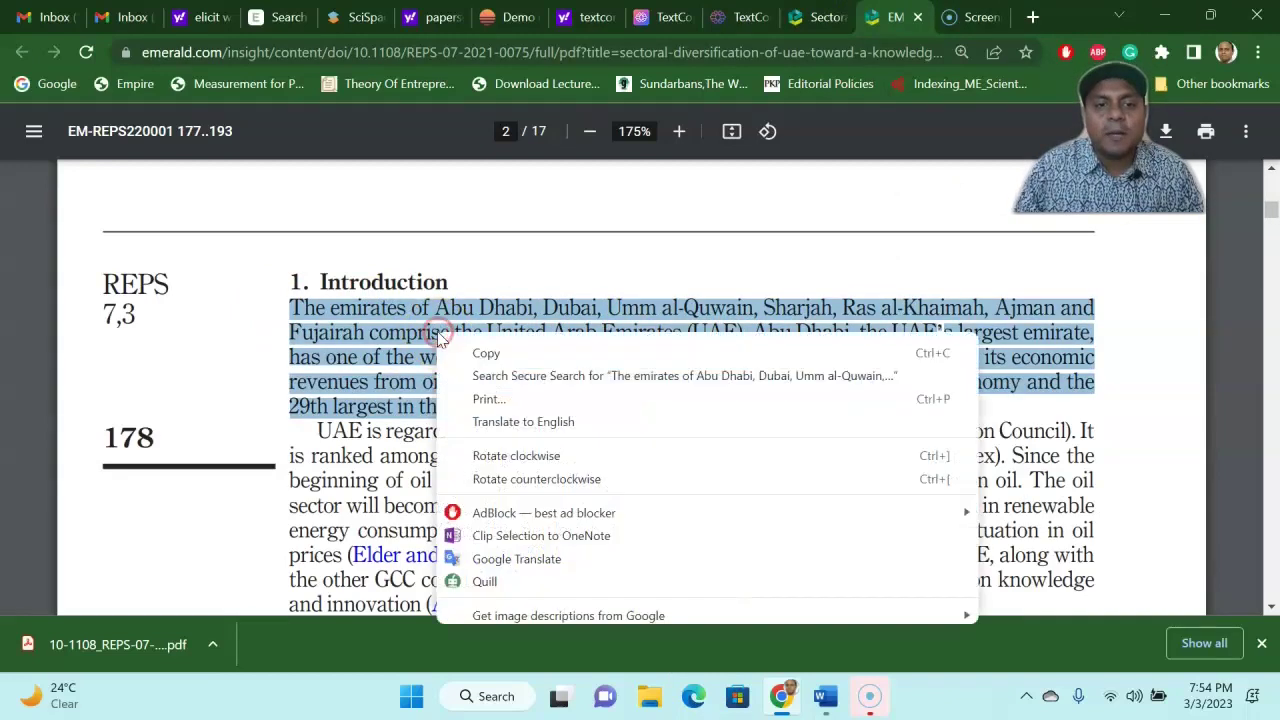
{"action": "left_click", "coordinate": [462, 352]}
{"action": "left_click", "coordinate": [720, 17]}
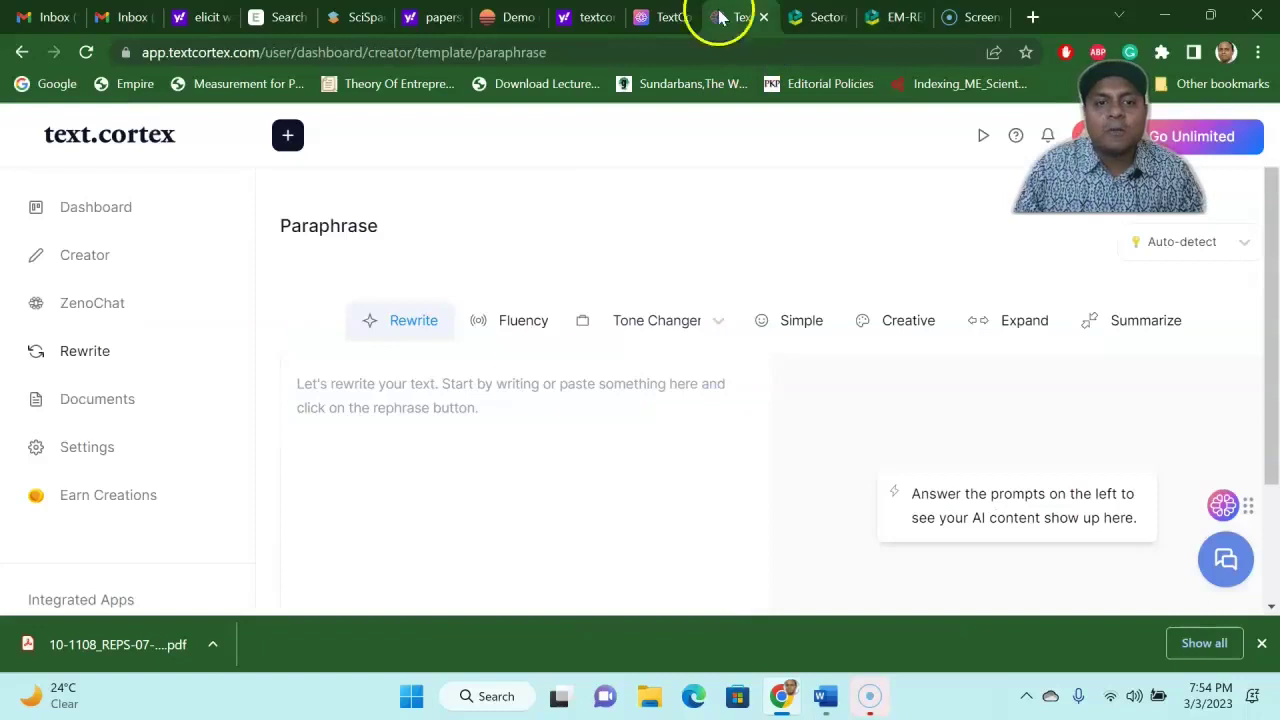
{"action": "left_click", "coordinate": [500, 403]}
{"action": "key", "text": "ctrl+v"}
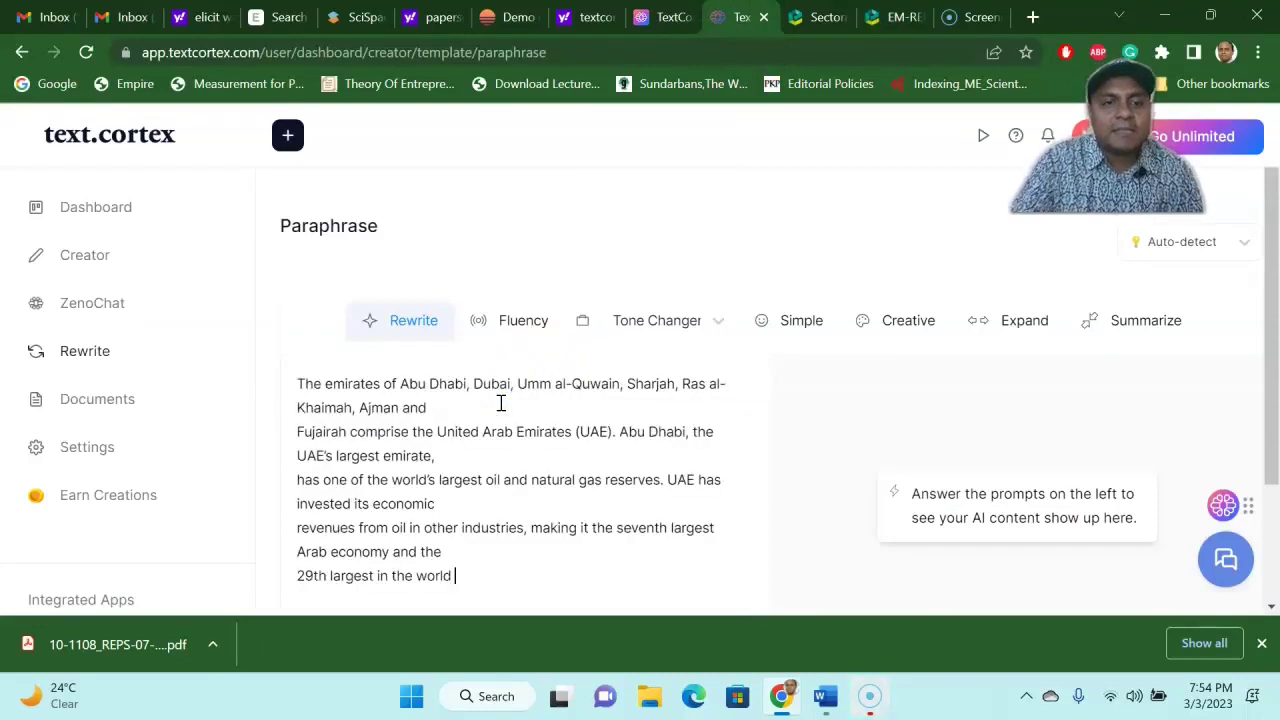
- Remove the line breaks within the pasted UAE paragraph, paraphrase it in Rewrite mode and review the rewritten text
{"action": "key", "text": "Delete"}
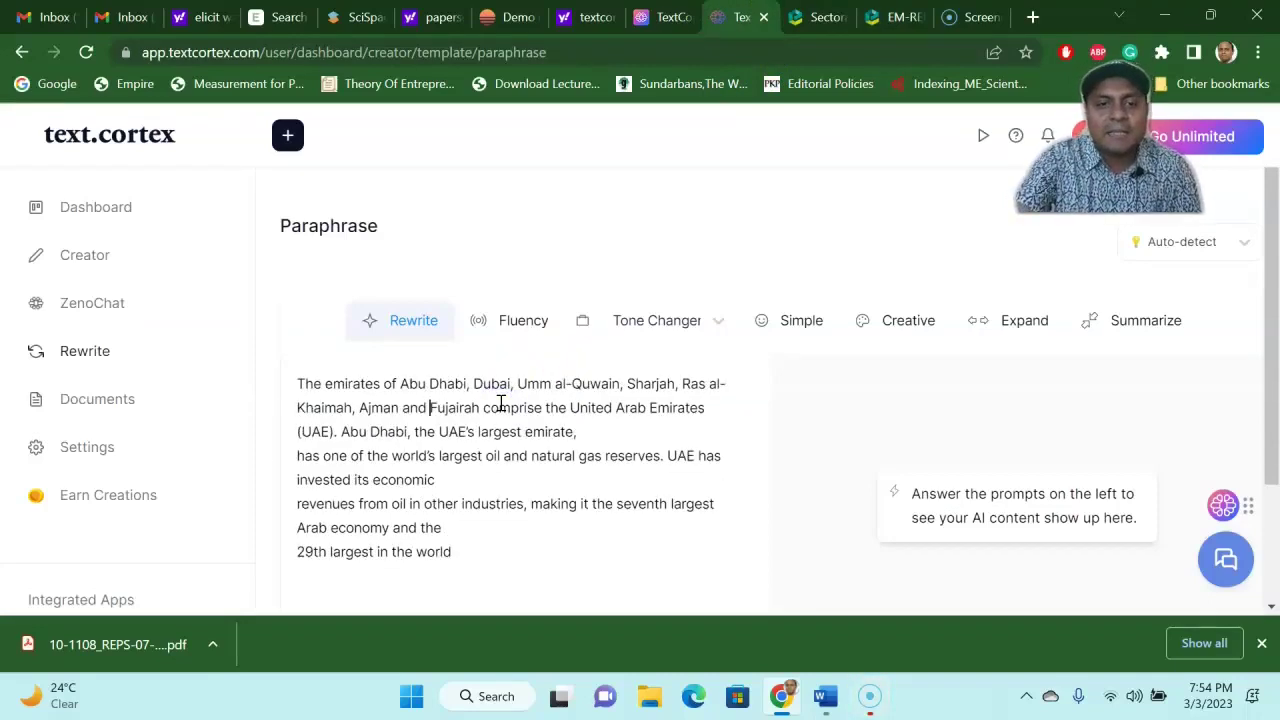
{"action": "scroll", "coordinate": [576, 440], "scroll_direction": "down", "scroll_amount": 2}
{"action": "left_click", "coordinate": [354, 514]}
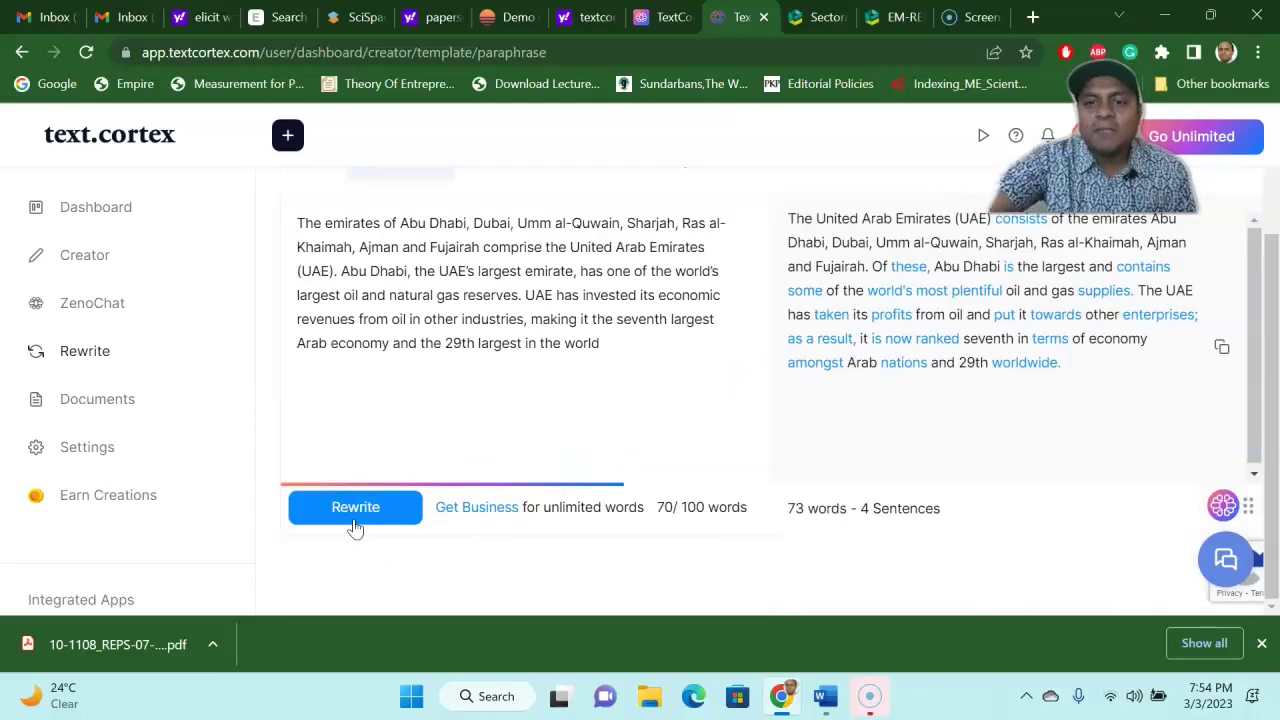
{"action": "scroll", "coordinate": [935, 375], "scroll_direction": "up", "scroll_amount": 1}
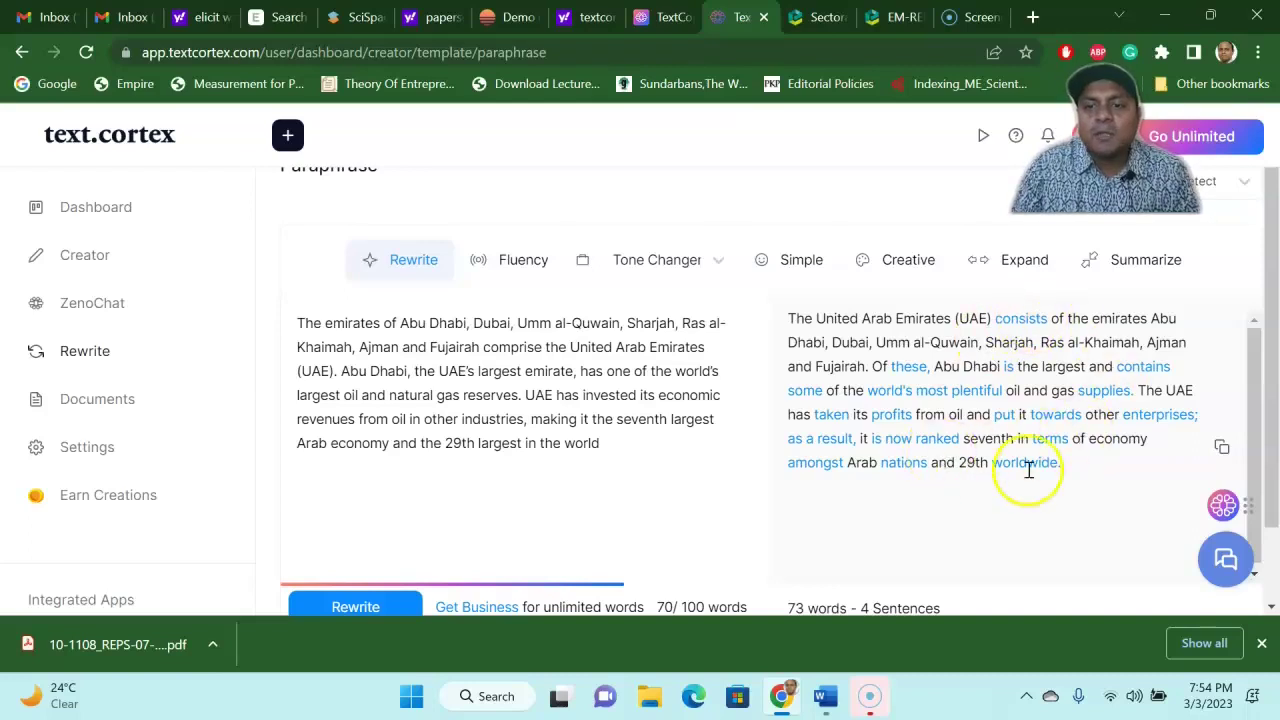
{"action": "scroll", "coordinate": [1040, 440], "scroll_direction": "down", "scroll_amount": 1}
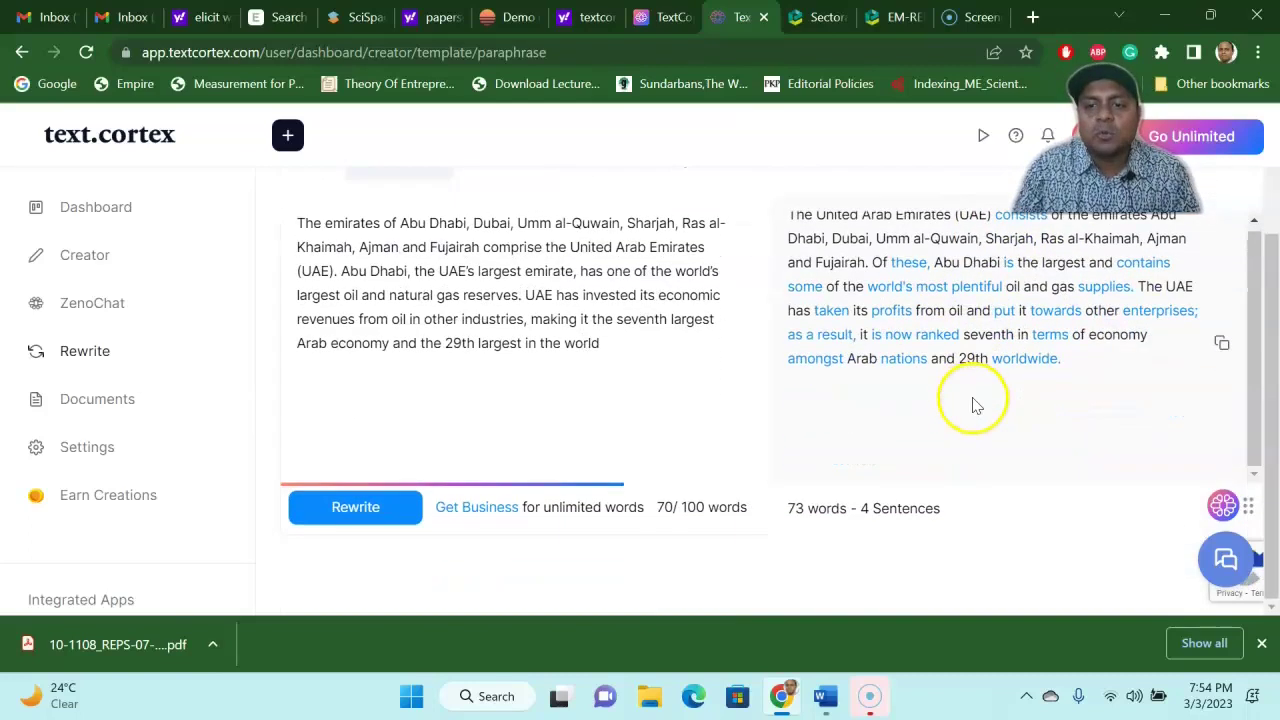
{"action": "scroll", "coordinate": [925, 345], "scroll_direction": "up", "scroll_amount": 1}
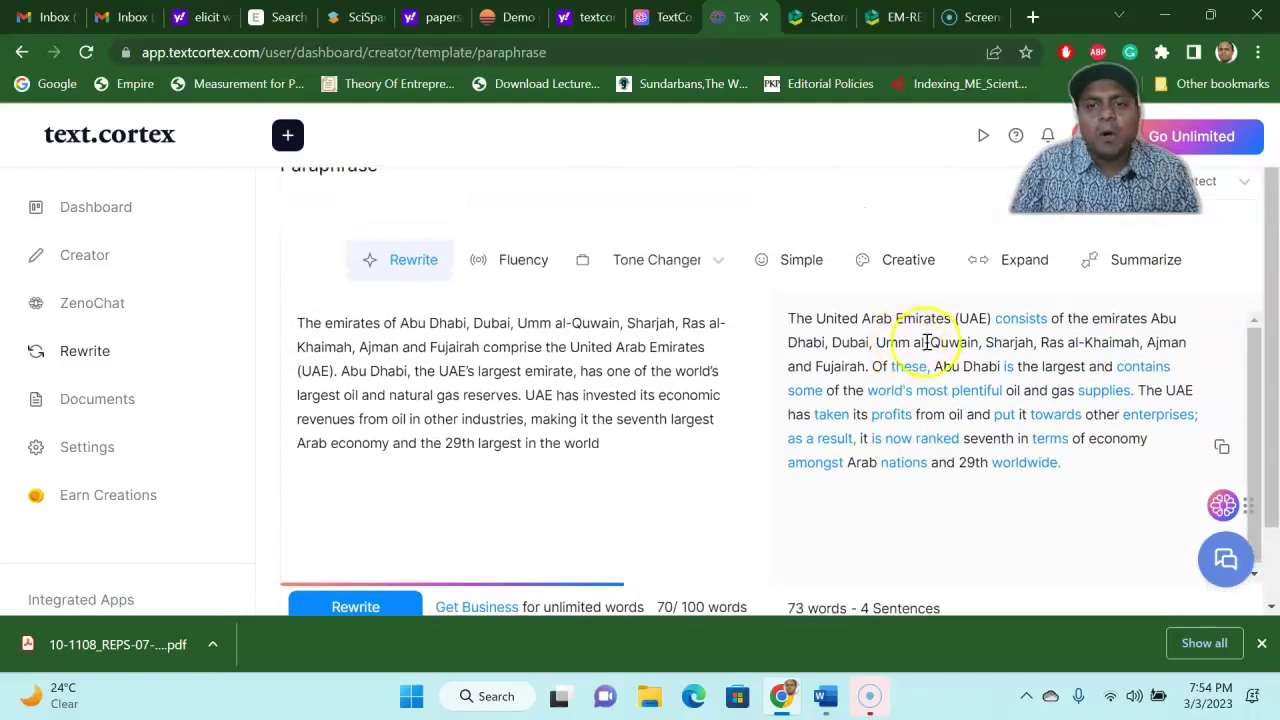
{"action": "left_click_drag", "start_coordinate": [797, 318], "coordinate": [1088, 474]}
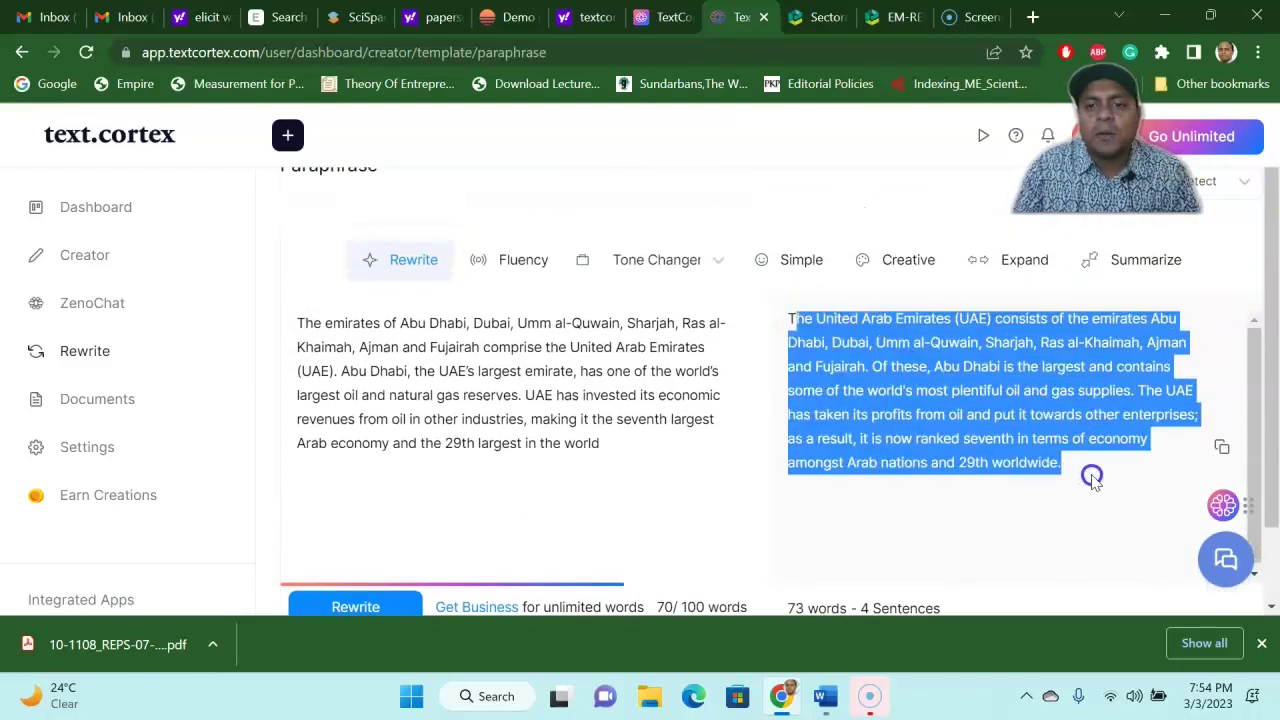
{"action": "left_click", "coordinate": [816, 545]}
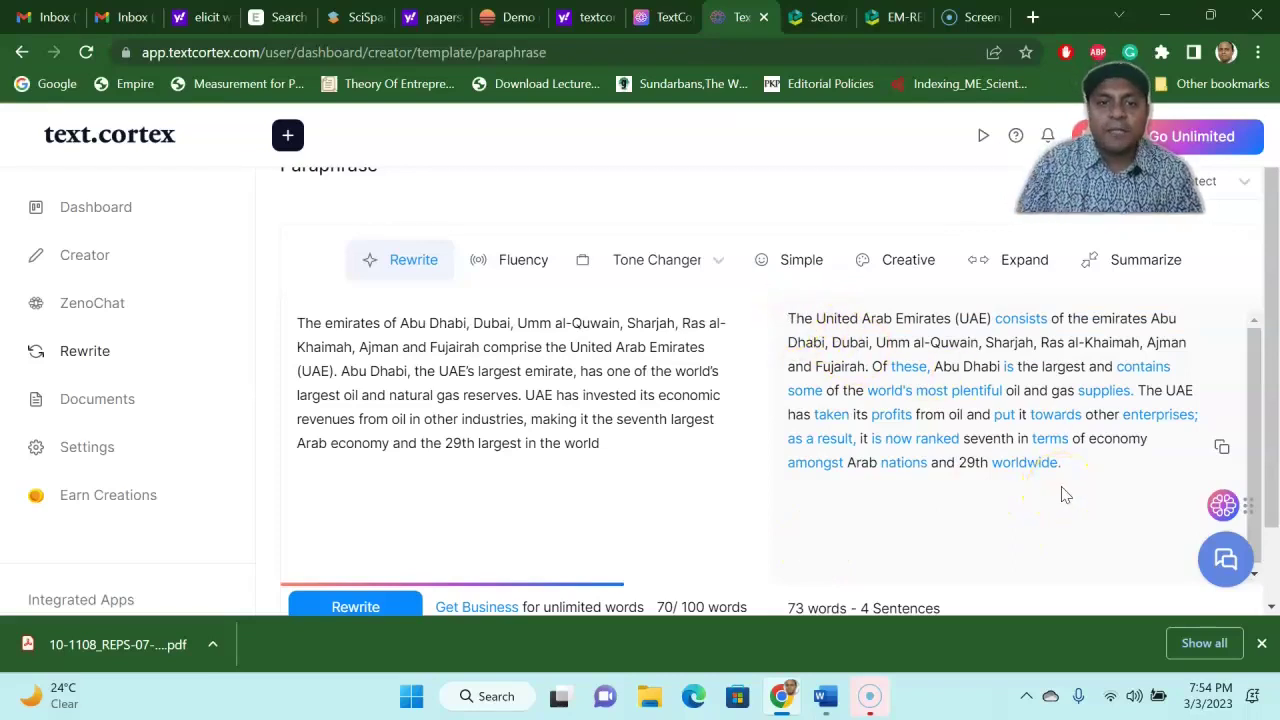
- Paraphrase the same paragraph in the Fluency, Simple, Creative and Summarize modes
{"action": "left_click", "coordinate": [510, 261]}
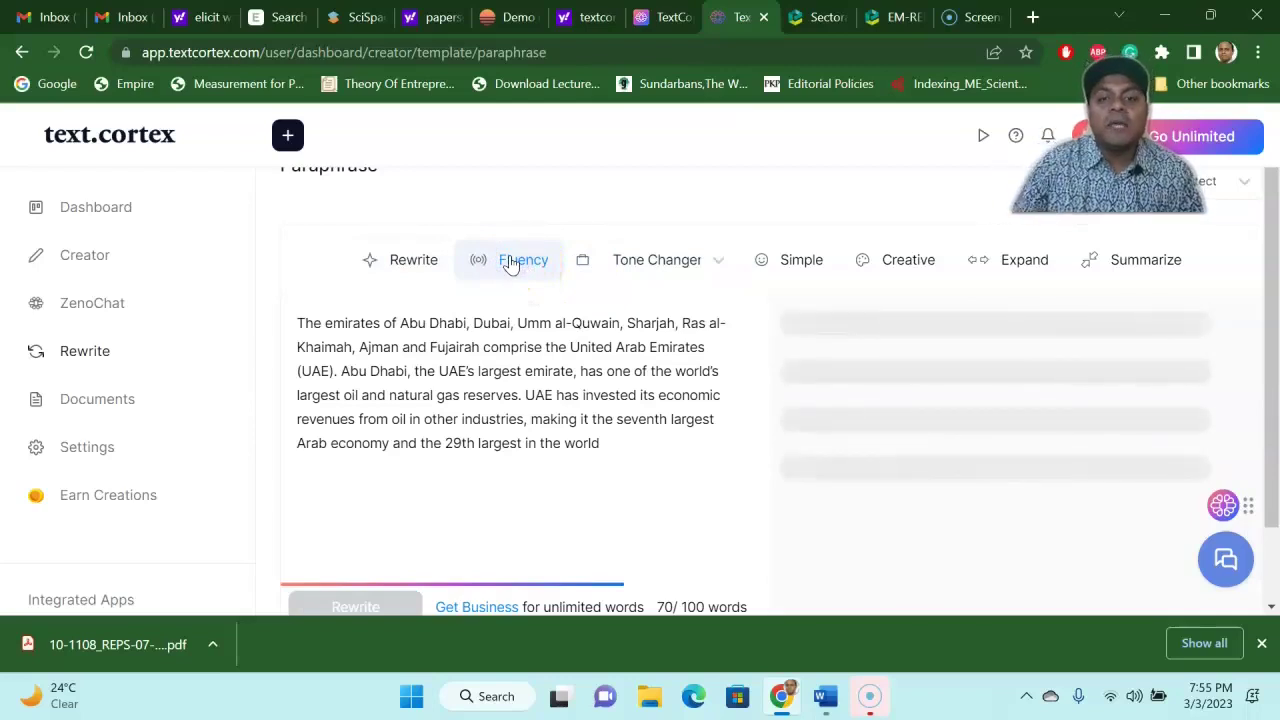
{"action": "left_click", "coordinate": [806, 270]}
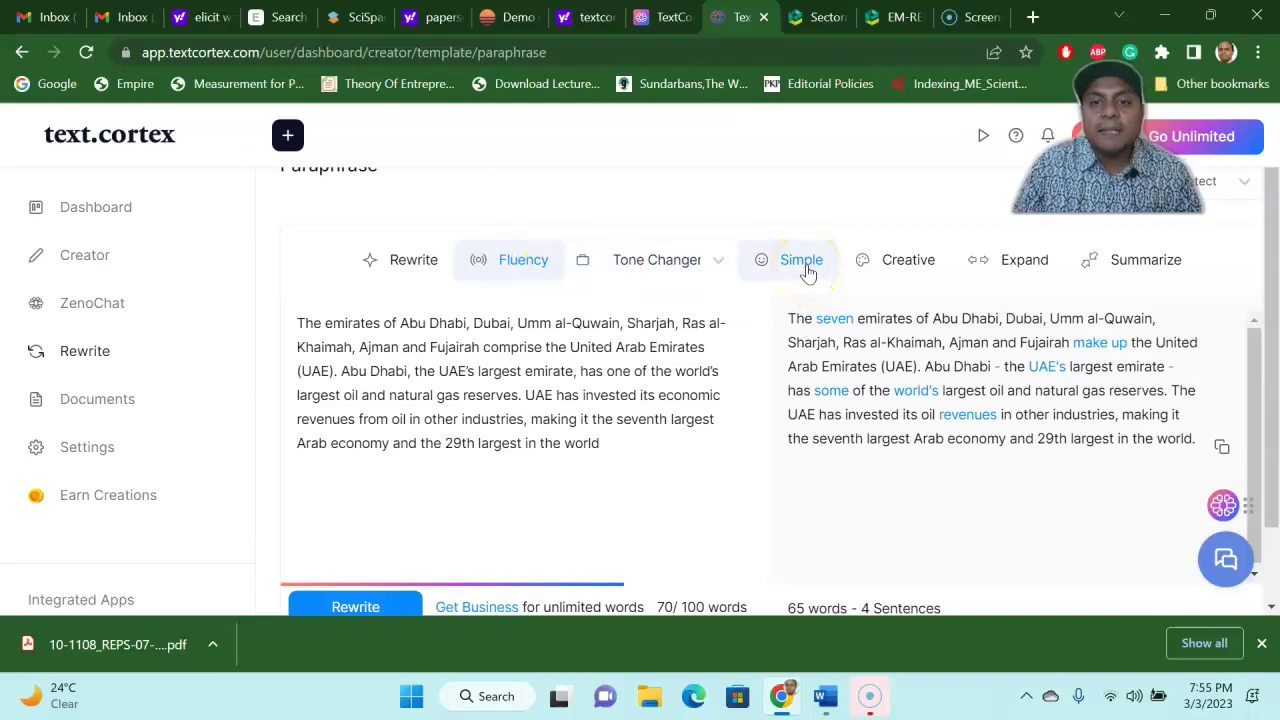
{"action": "left_click", "coordinate": [808, 273]}
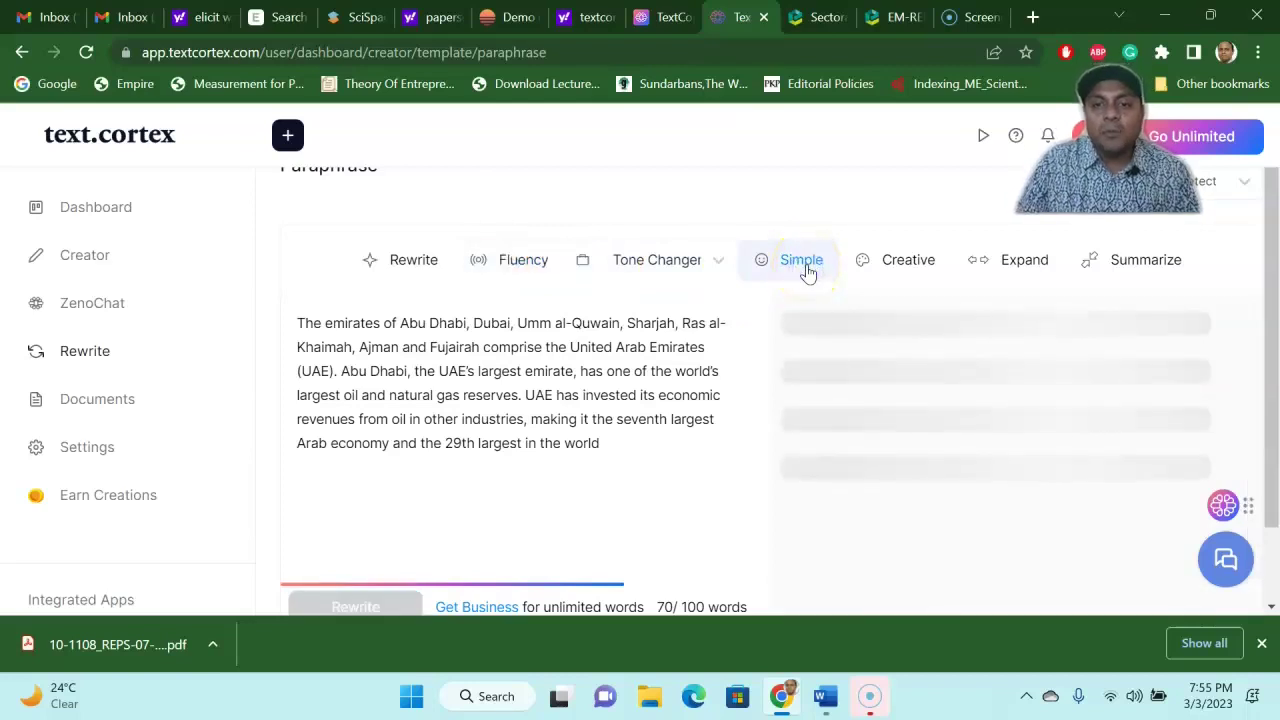
{"action": "left_click", "coordinate": [886, 264]}
{"action": "left_click", "coordinate": [906, 268]}
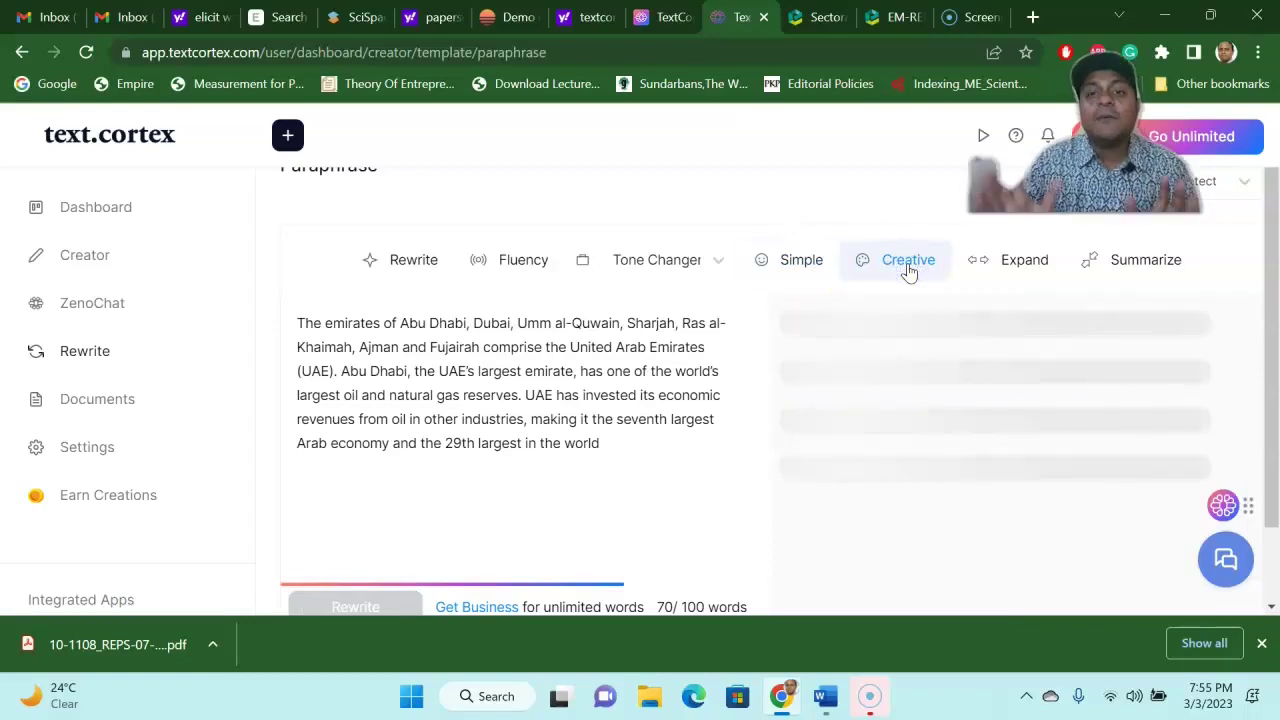
{"action": "left_click", "coordinate": [1148, 260]}
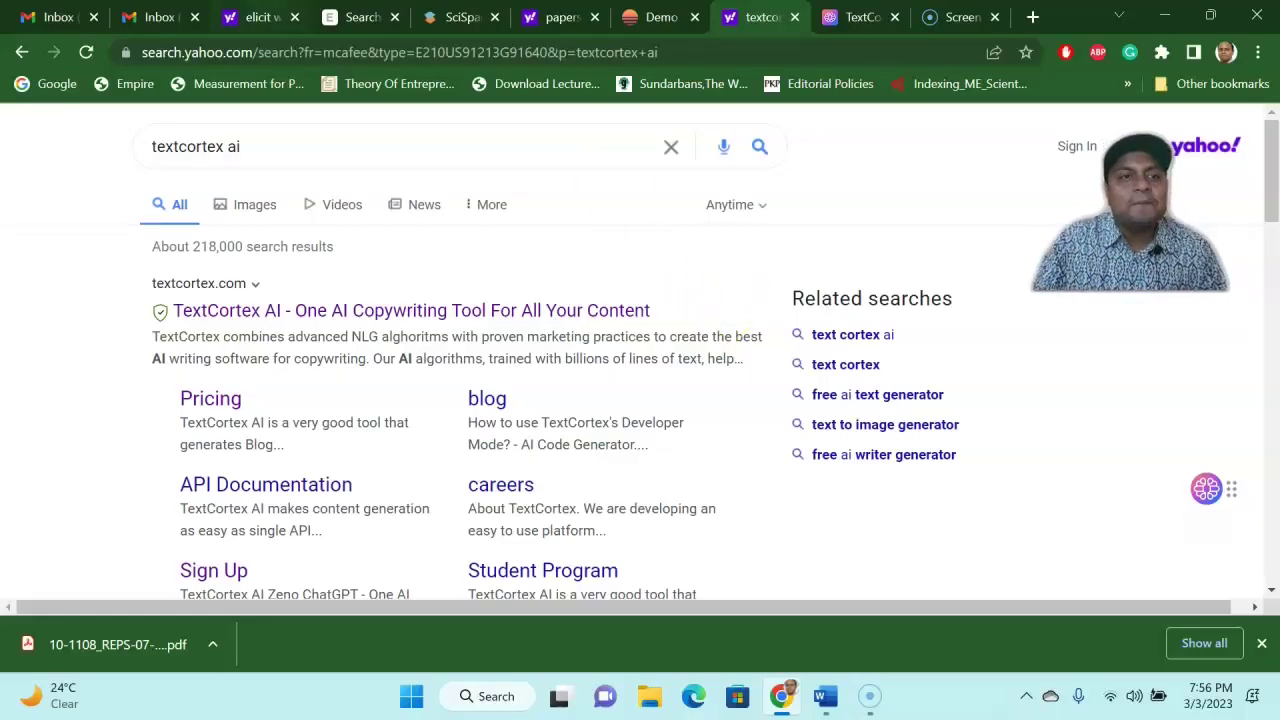
- Revisit the Elicit, SciSpace, PapersGPT and TextCortex pages in turn to recap how to find each tool
{"action": "left_click", "coordinate": [260, 17]}
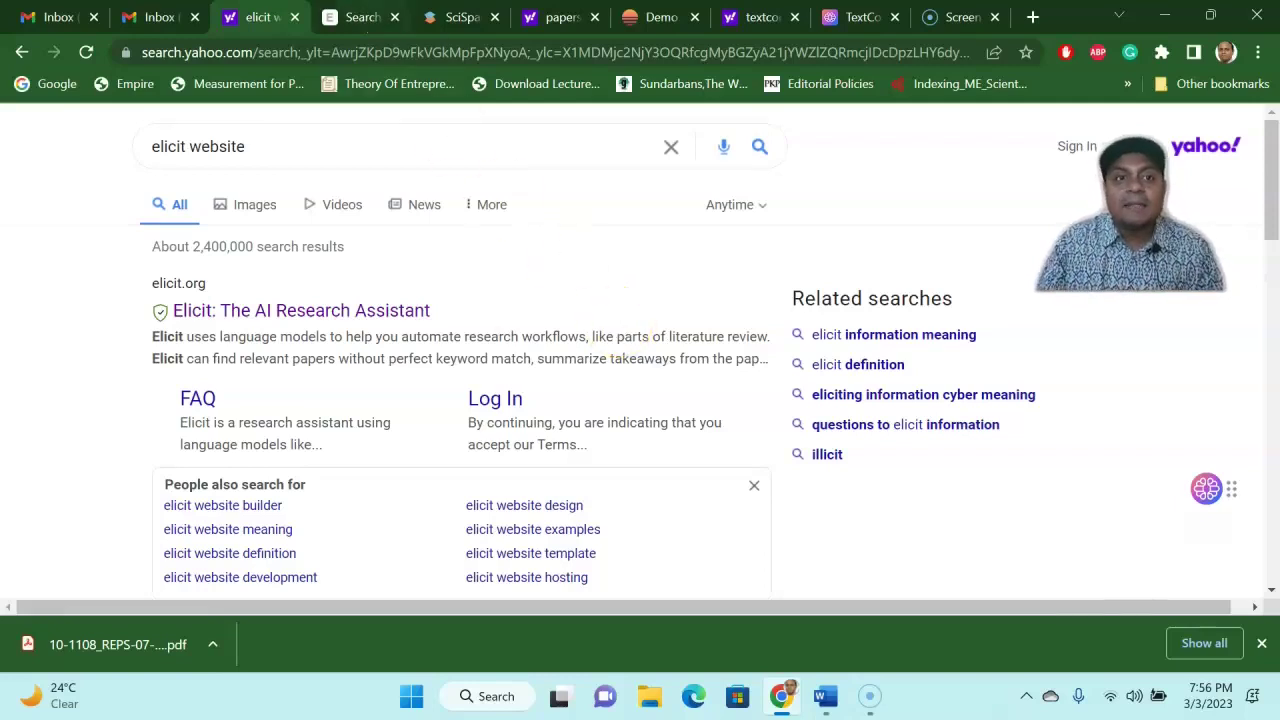
{"action": "left_click", "coordinate": [390, 18]}
{"action": "left_click", "coordinate": [455, 18]}
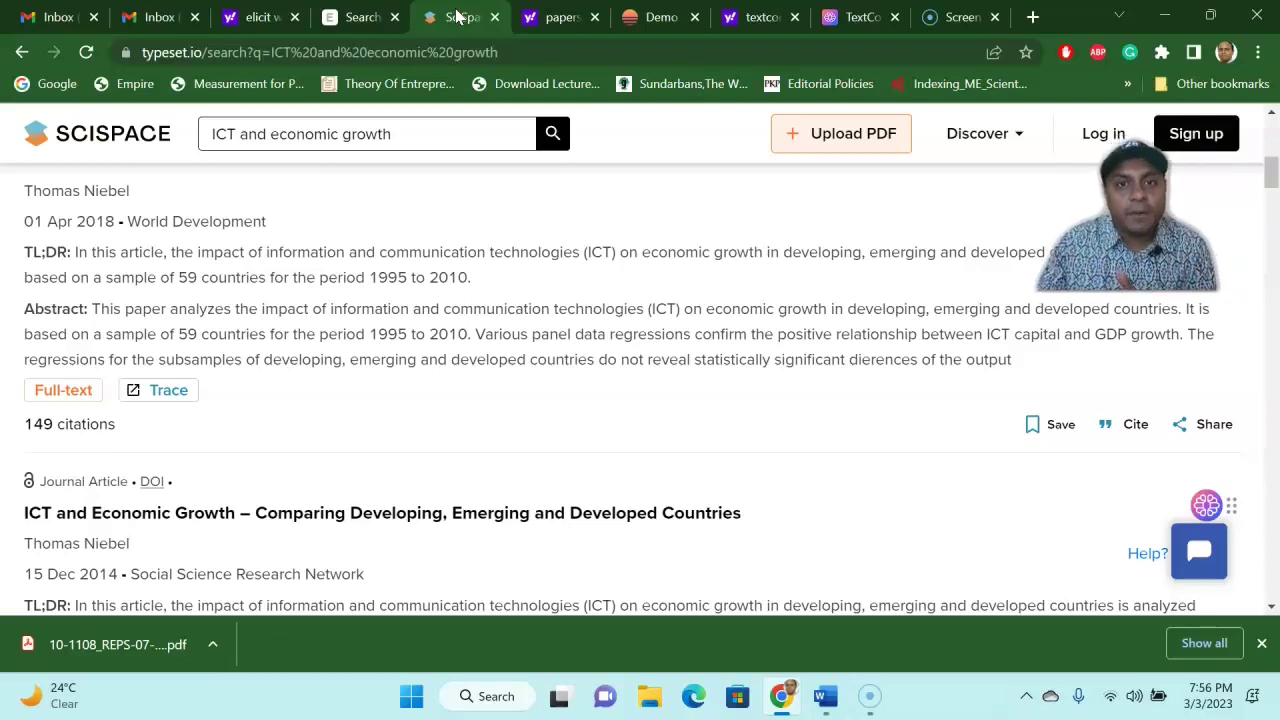
{"action": "left_click", "coordinate": [545, 17]}
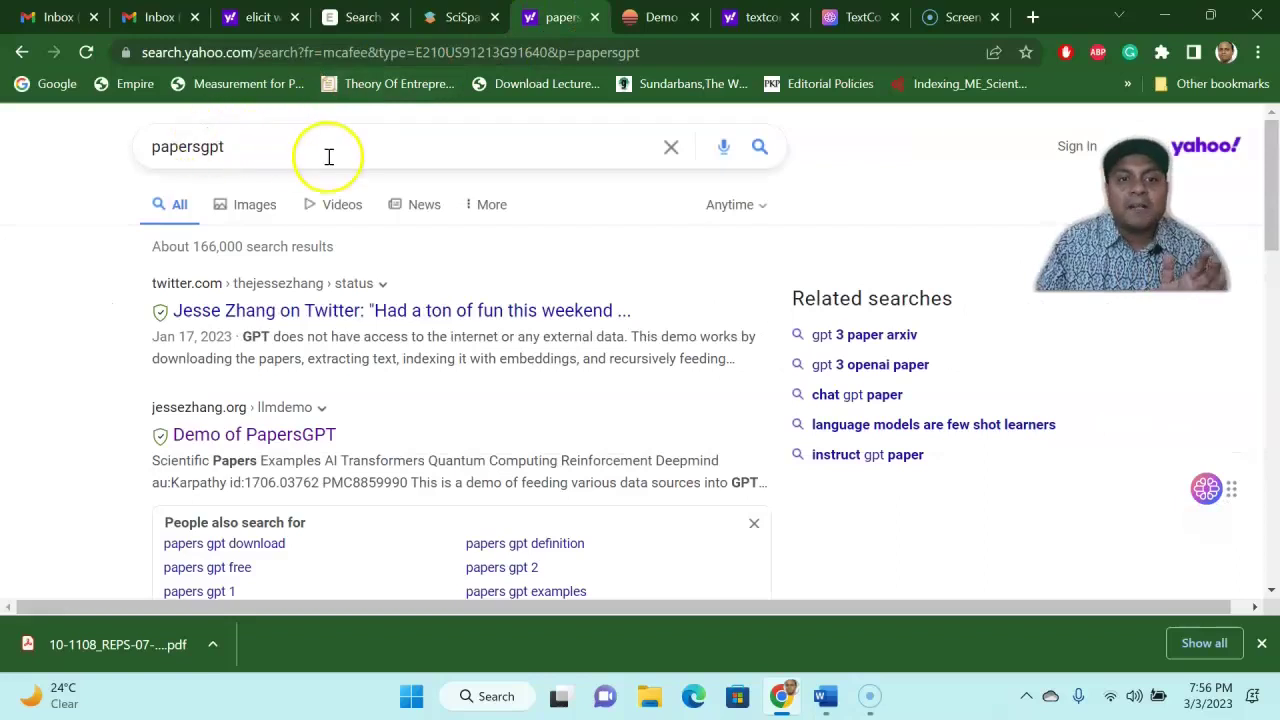
{"action": "left_click", "coordinate": [642, 17]}
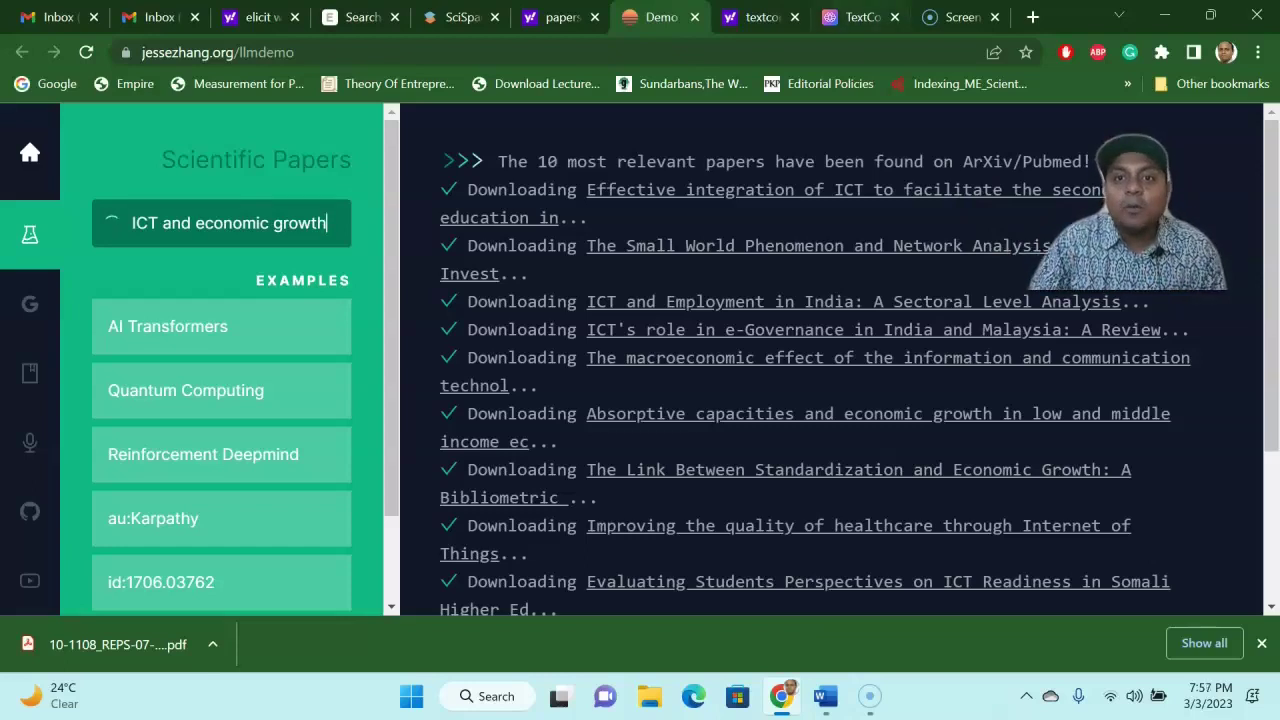
{"action": "key", "text": "ctrl+Tab"}
{"action": "key", "text": "ctrl+Tab"}
{"action": "key", "text": "ctrl+shift+Tab"}
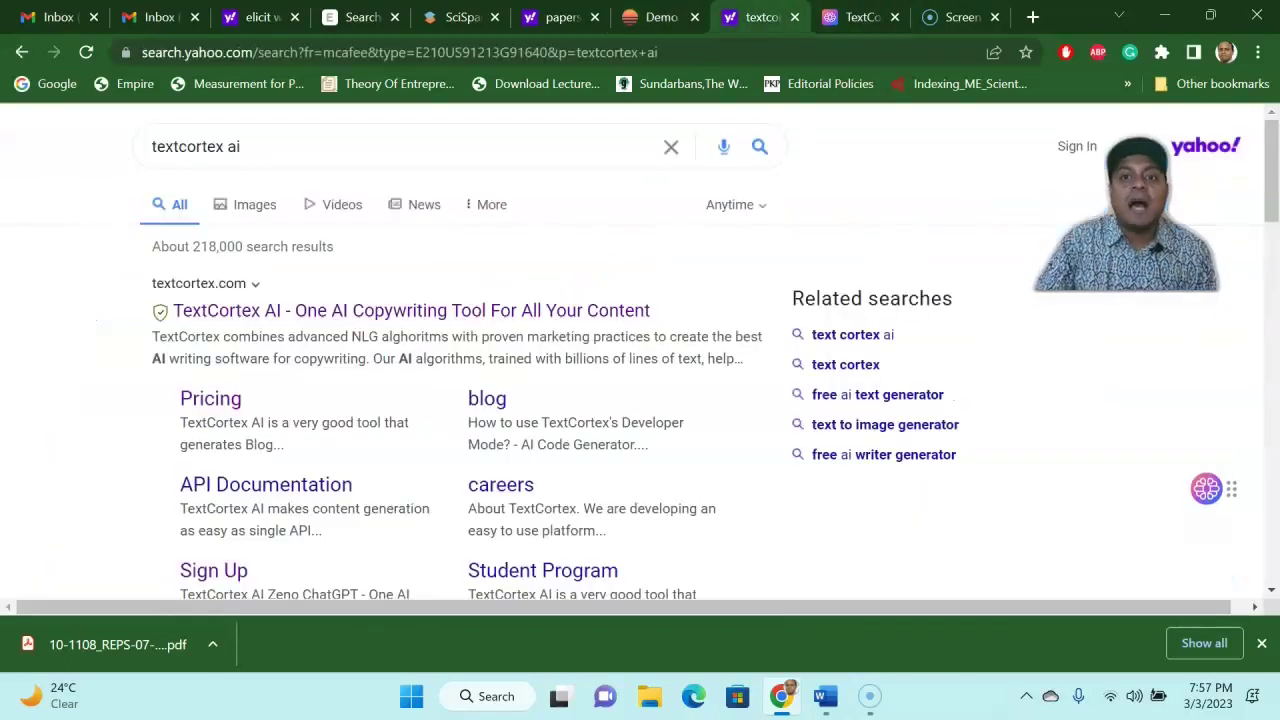